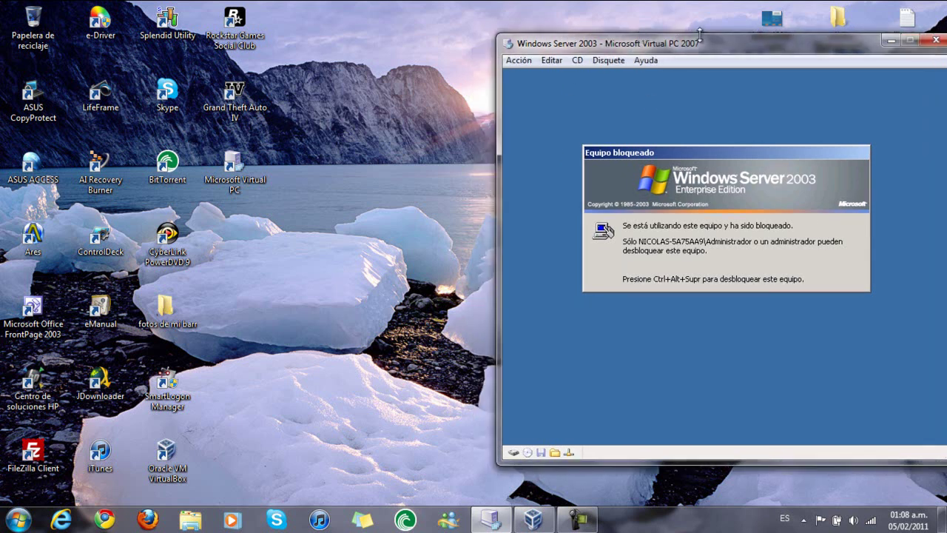
# Unlock the Windows Server 2003 virtual machine and close its C:\ folder window.
pyautogui.moveTo(713, 43); pyautogui.dragTo(538, 40)
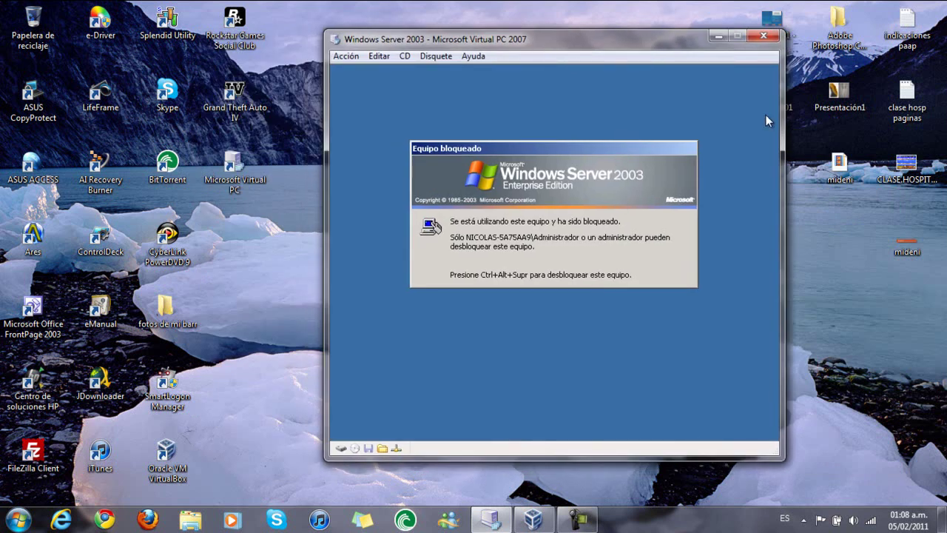
pyautogui.hotkey('ctrl', 'alt', 'Delete')
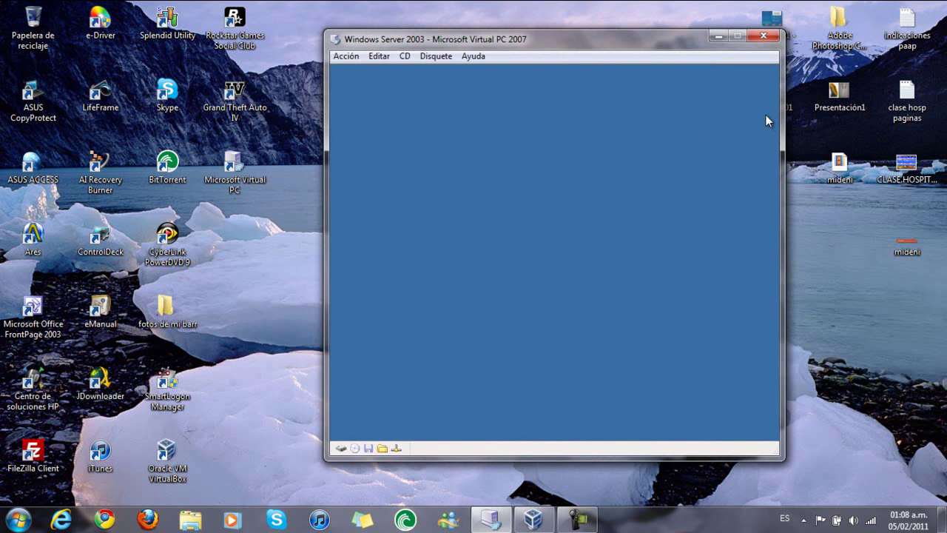
pyautogui.press('Return')
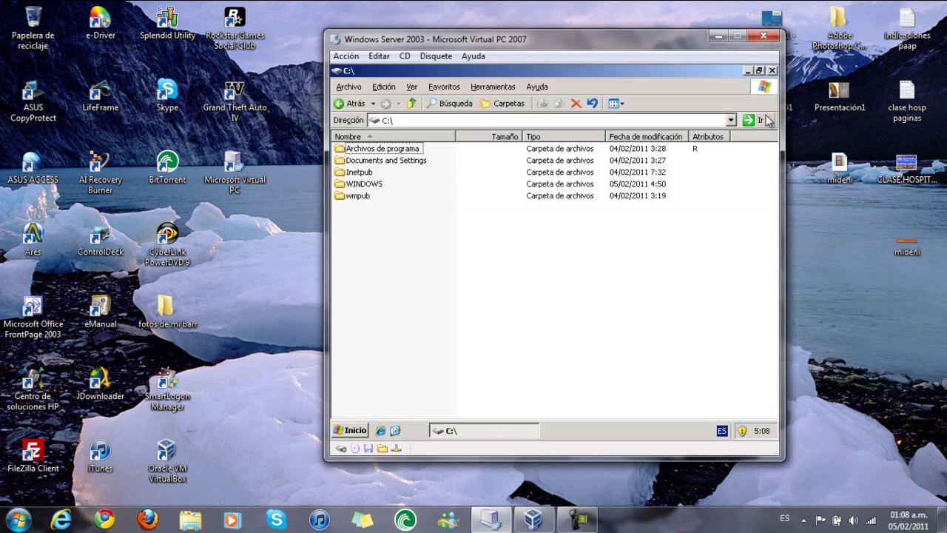
pyautogui.click(771, 71)
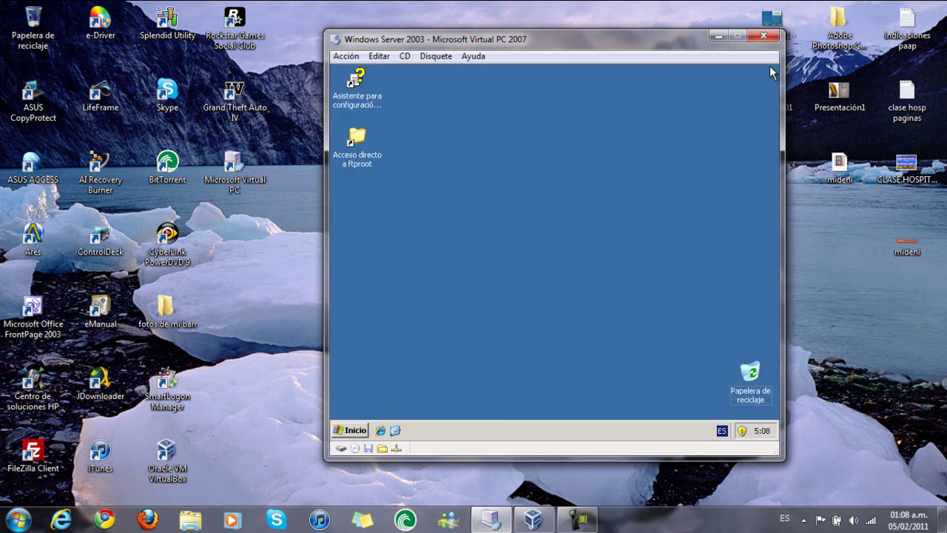
# Enlarge the virtual machine window to fill most of the host desktop and move the guest's Papelera de reciclaje icon to the lower-right corner.
pyautogui.moveTo(344, 37); pyautogui.dragTo(41, 17)
pyautogui.moveTo(473, 431); pyautogui.dragTo(477, 432)
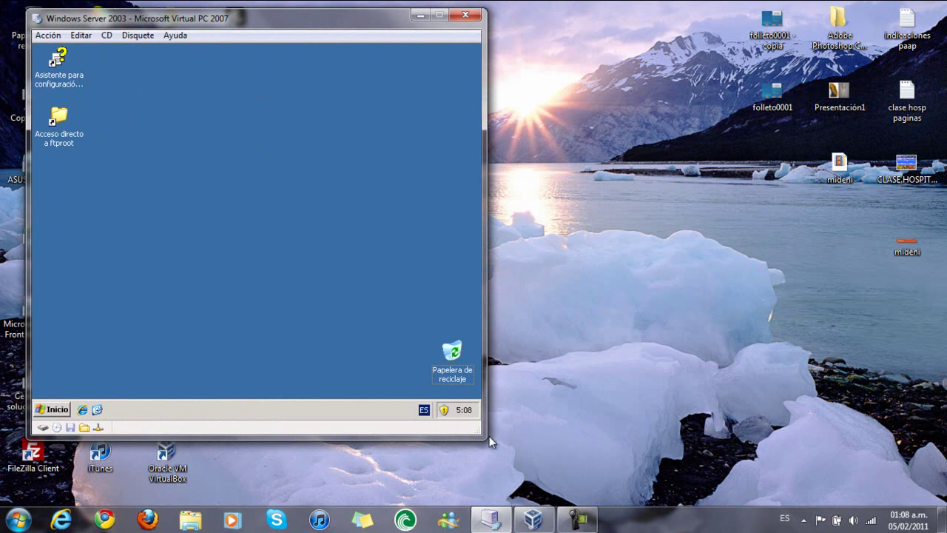
pyautogui.moveTo(482, 433); pyautogui.dragTo(933, 493)
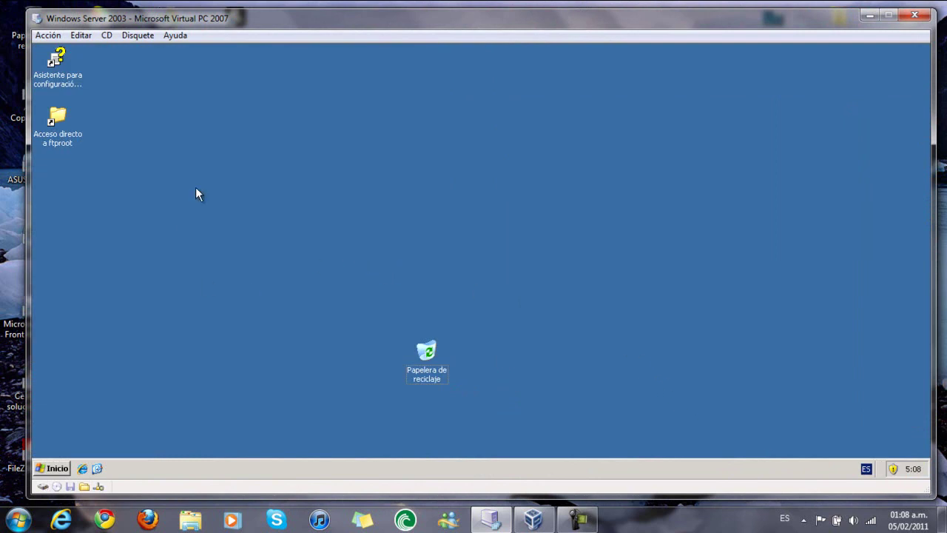
pyautogui.moveTo(431, 372); pyautogui.dragTo(909, 442)
pyautogui.click(698, 315)
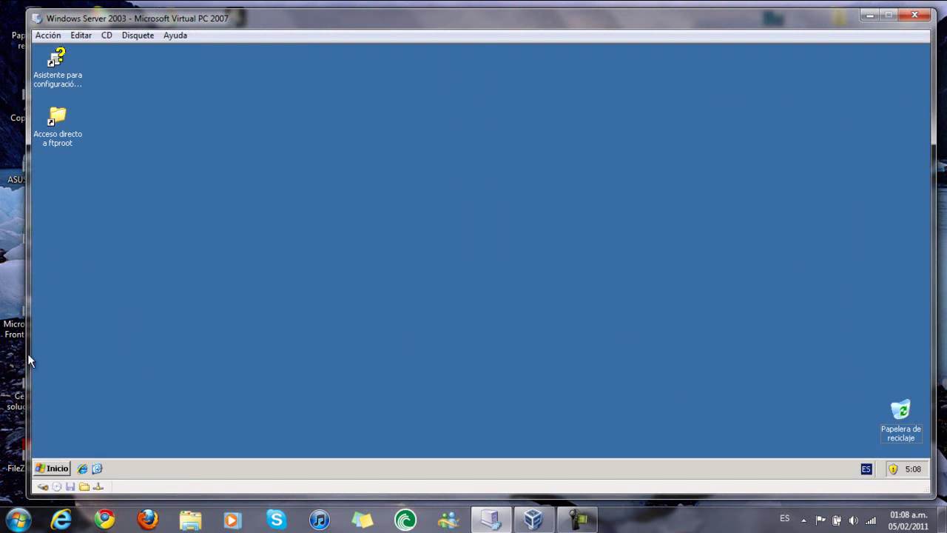
# Open Agregar o quitar programas from the guest's control panel.
pyautogui.click(52, 466)
pyautogui.click(351, 174)
pyautogui.click(52, 471)
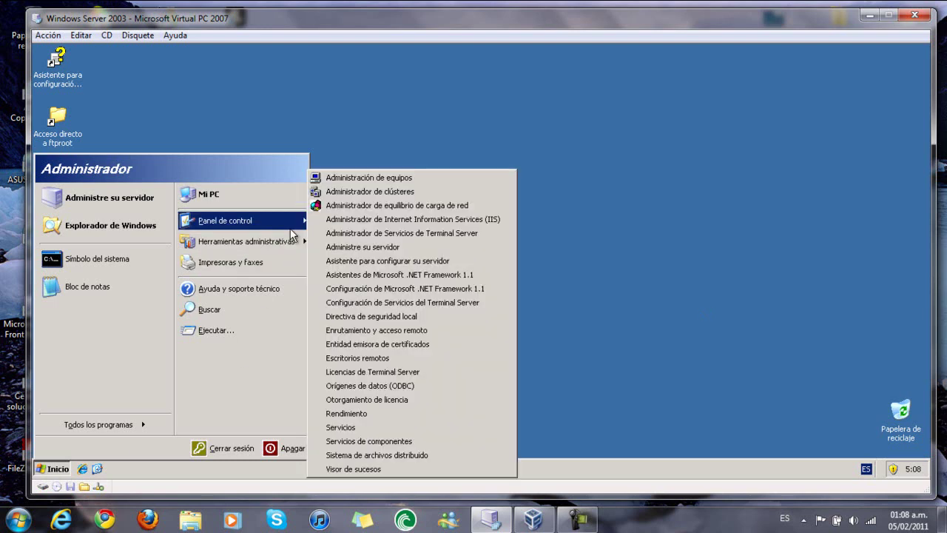
pyautogui.moveTo(294, 221)
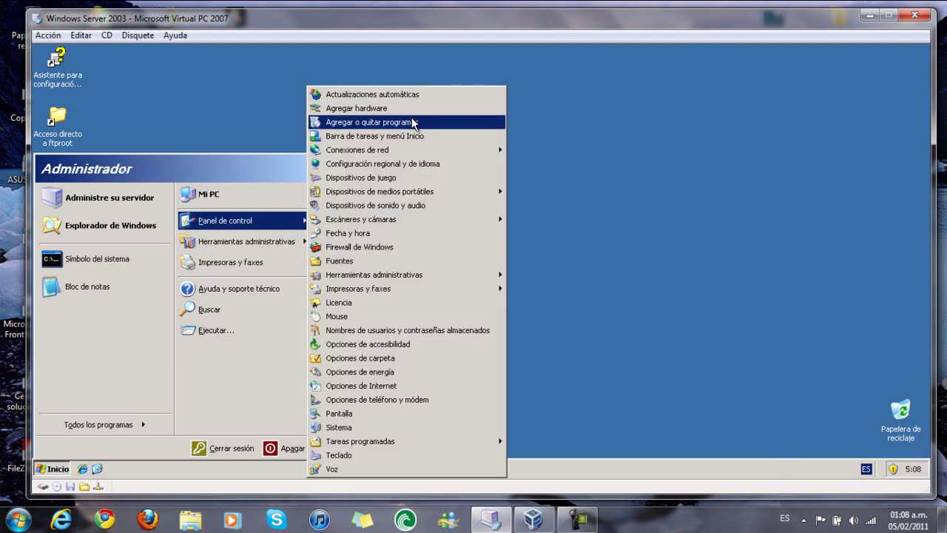
pyautogui.click(413, 123)
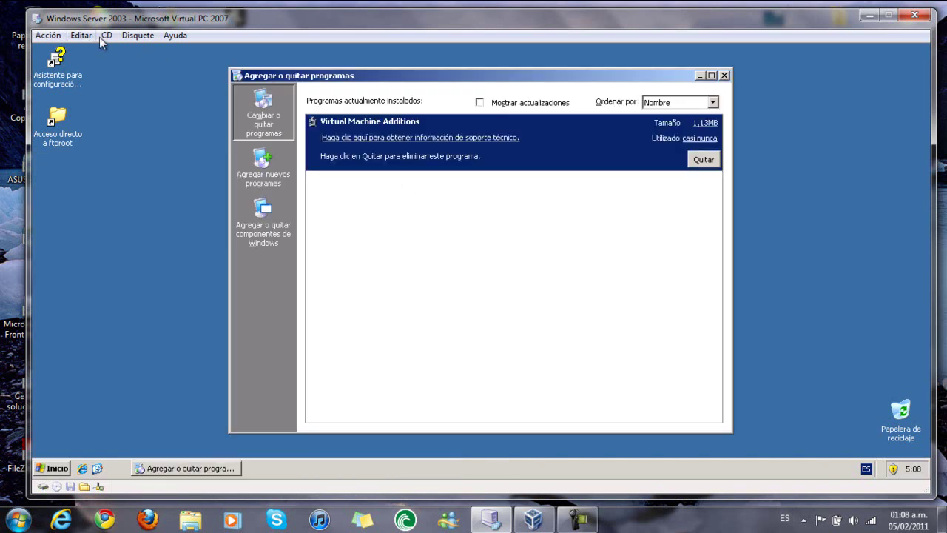
# Capture the MWS03SP2_ES.iso image from the Sistemas Operativos .ISO folder on D: as the guest's CD, and exit the disc's welcome screen.
pyautogui.click(104, 35)
pyautogui.click(148, 95)
pyautogui.moveTo(460, 128); pyautogui.dragTo(436, 103)
pyautogui.click(547, 115)
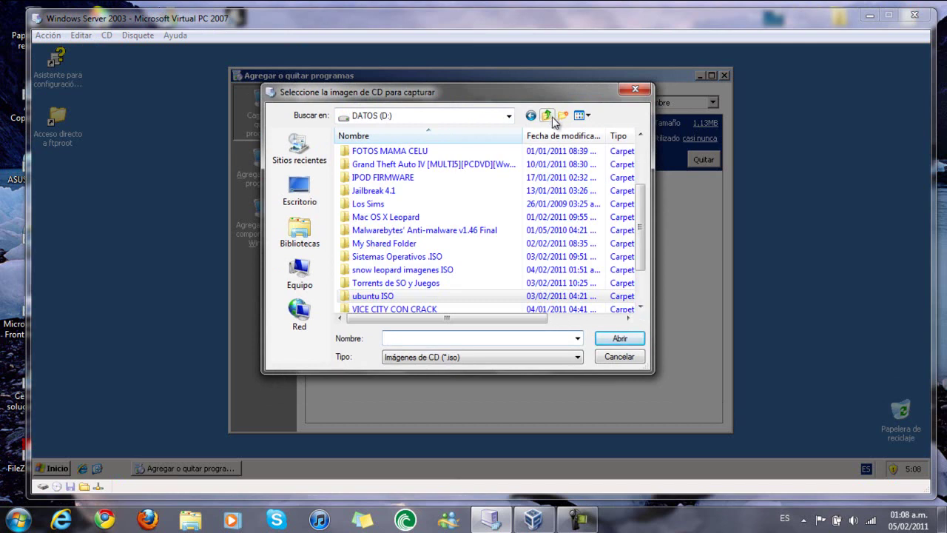
pyautogui.click(508, 259)
pyautogui.scroll(-2, 509, 267)
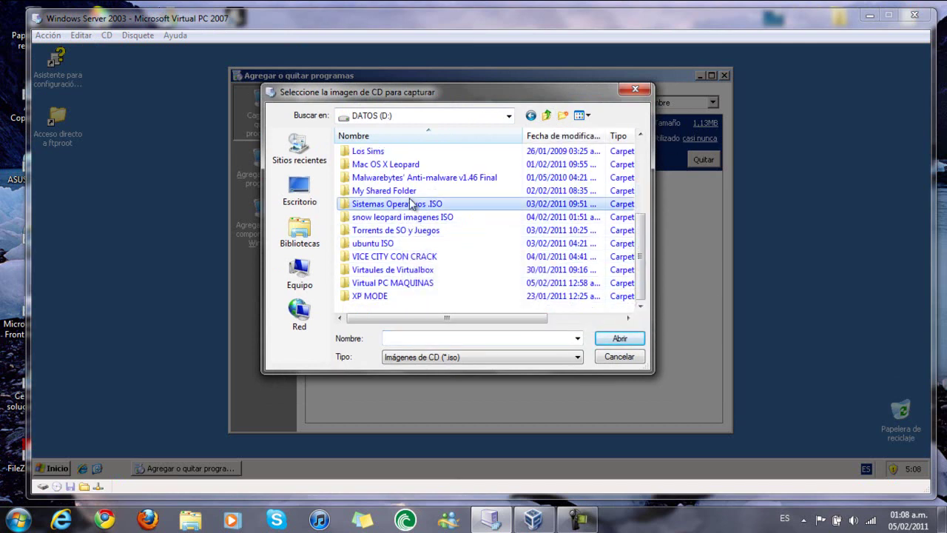
pyautogui.doubleClick(382, 204)
pyautogui.doubleClick(381, 153)
pyautogui.doubleClick(386, 153)
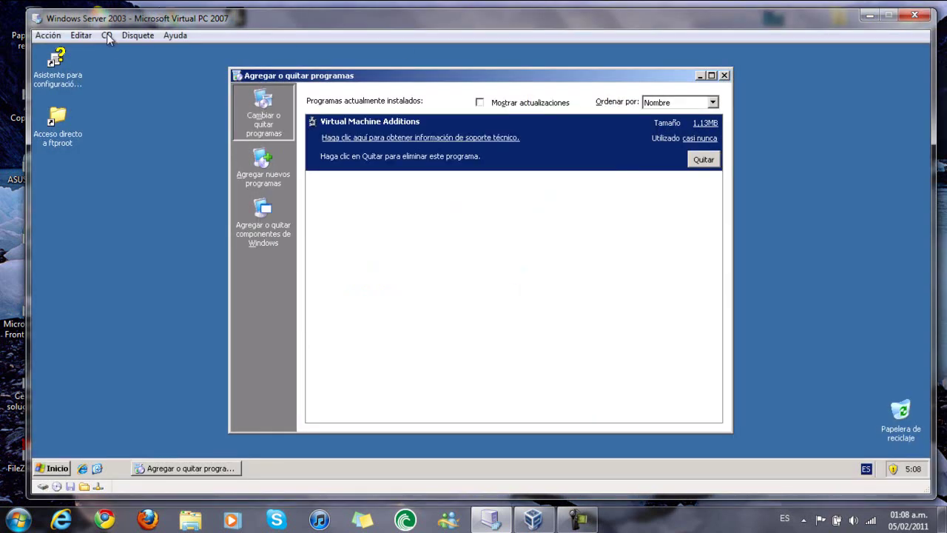
pyautogui.click(106, 35)
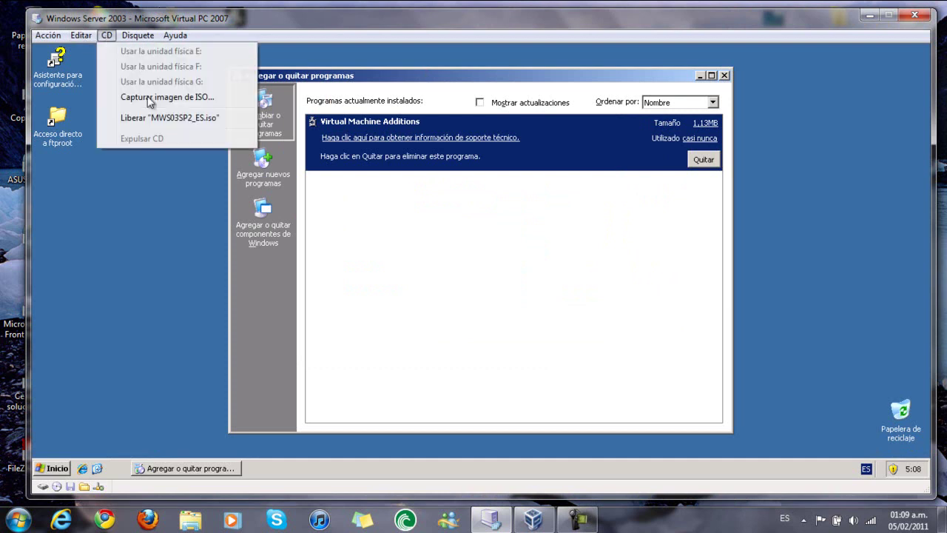
pyautogui.click(211, 214)
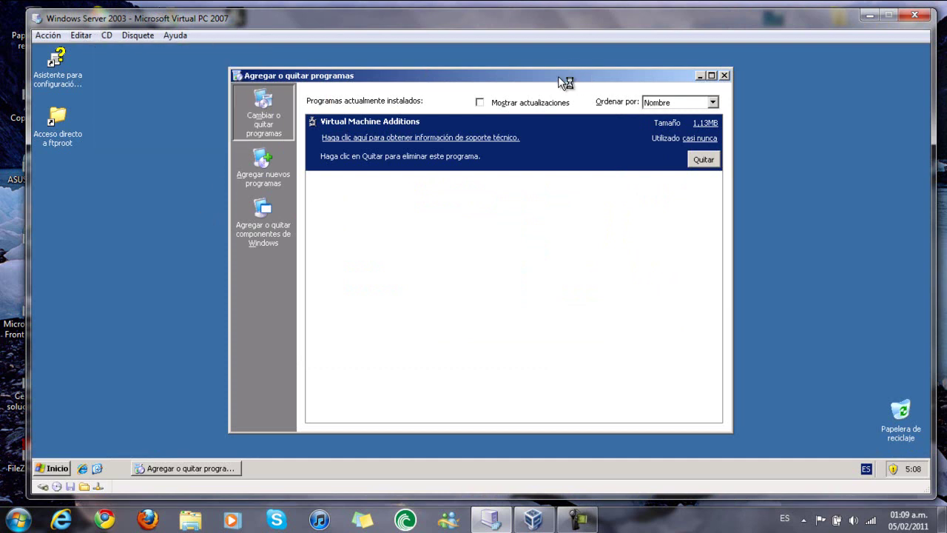
pyautogui.click(287, 209)
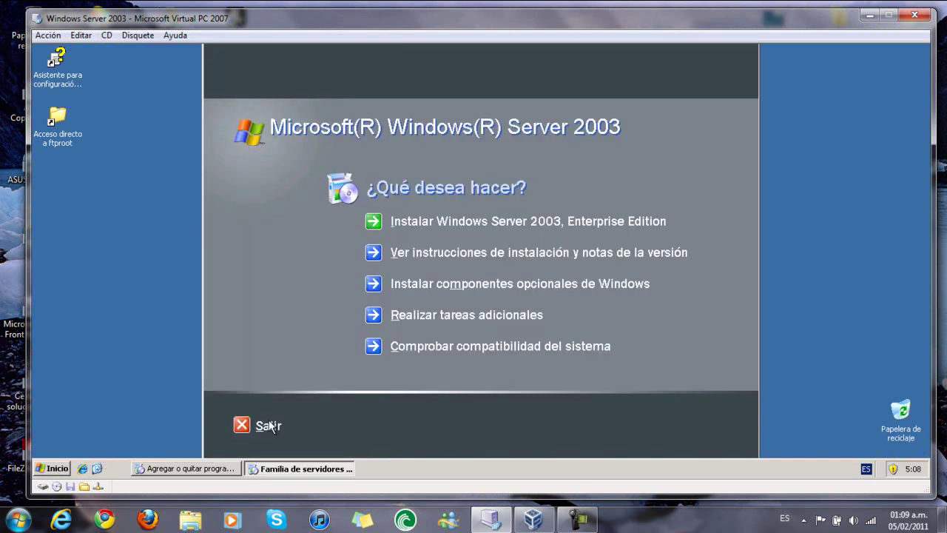
pyautogui.click(268, 429)
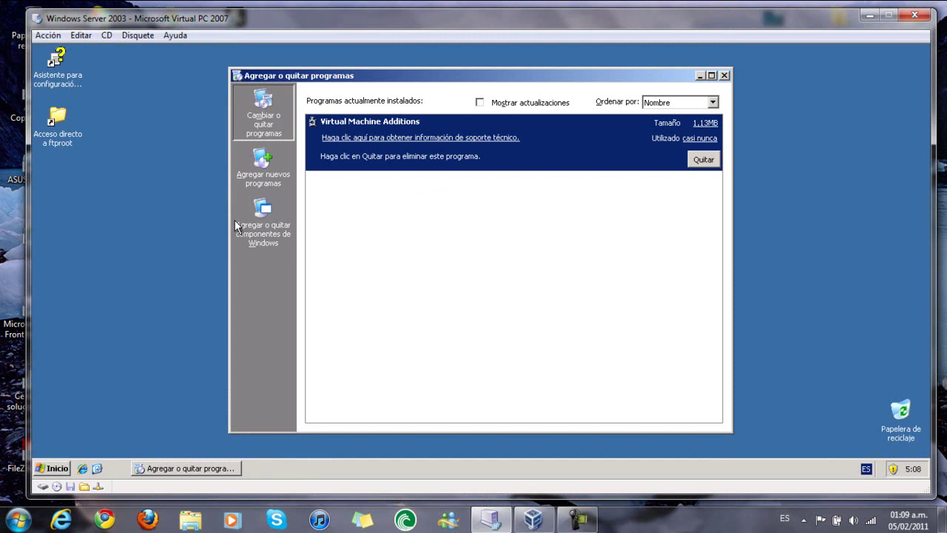
# Start the Windows components wizard with Agregar o quitar programas minimized, and center the wizard on the guest desktop.
pyautogui.click(256, 239)
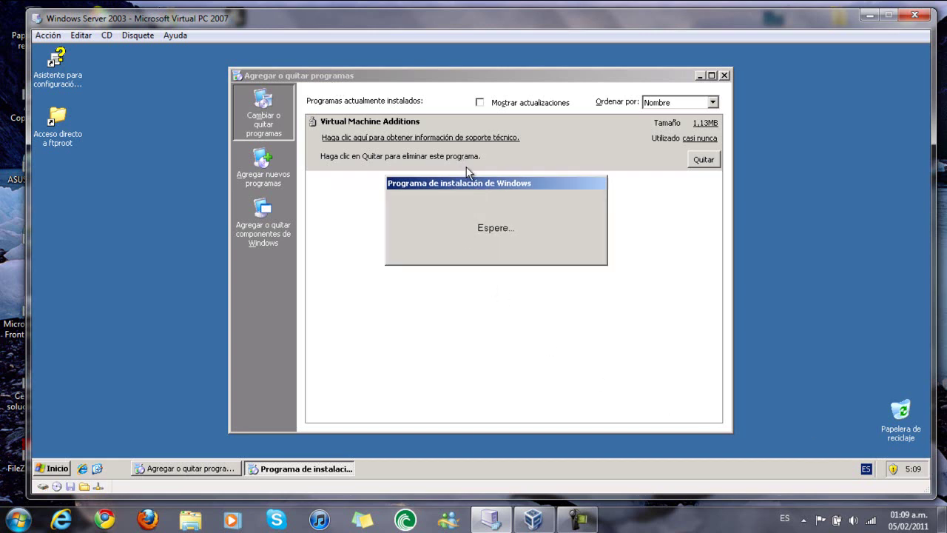
pyautogui.click(699, 75)
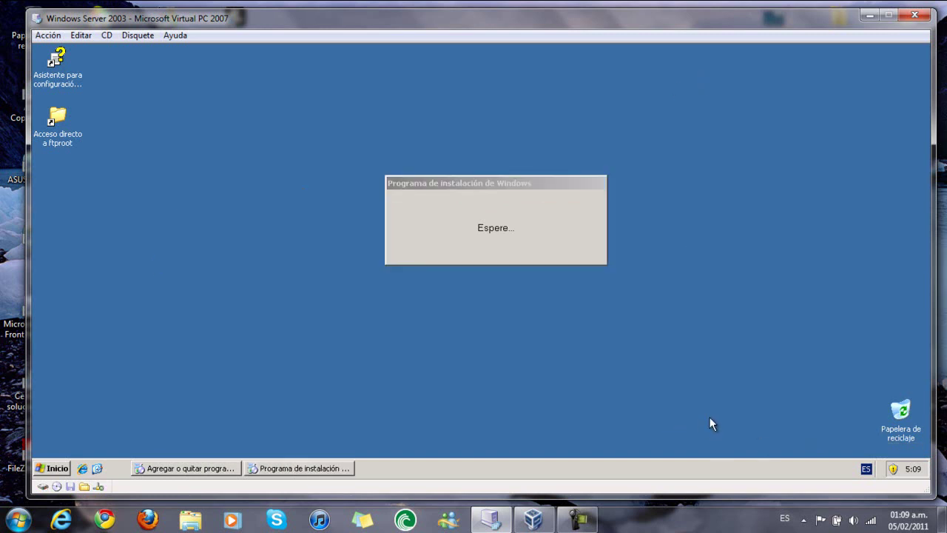
pyautogui.click(401, 201)
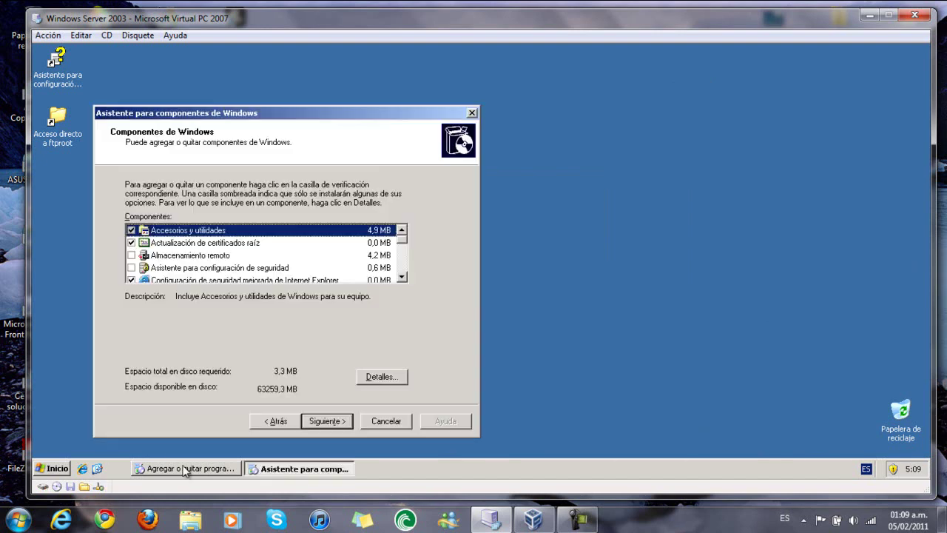
pyautogui.moveTo(296, 113); pyautogui.dragTo(471, 96)
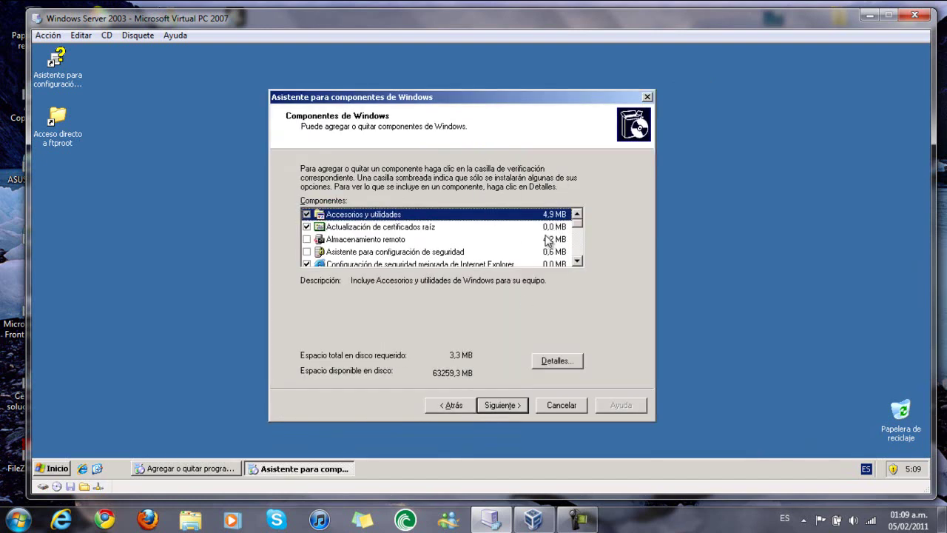
# Show the details of Servidor de aplicaciones and its Internet Information Services (IIS) subcomponents.
pyautogui.moveTo(581, 234); pyautogui.dragTo(566, 275)
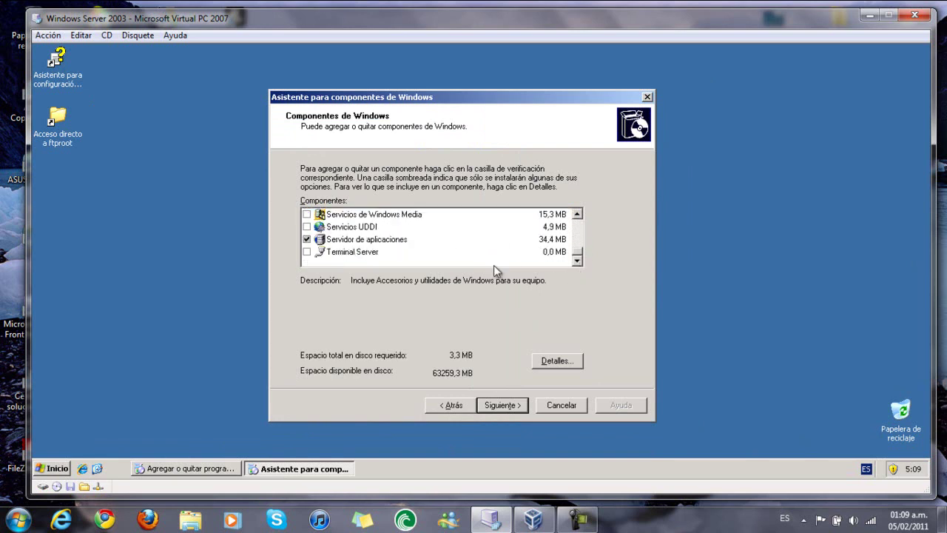
pyautogui.click(346, 241)
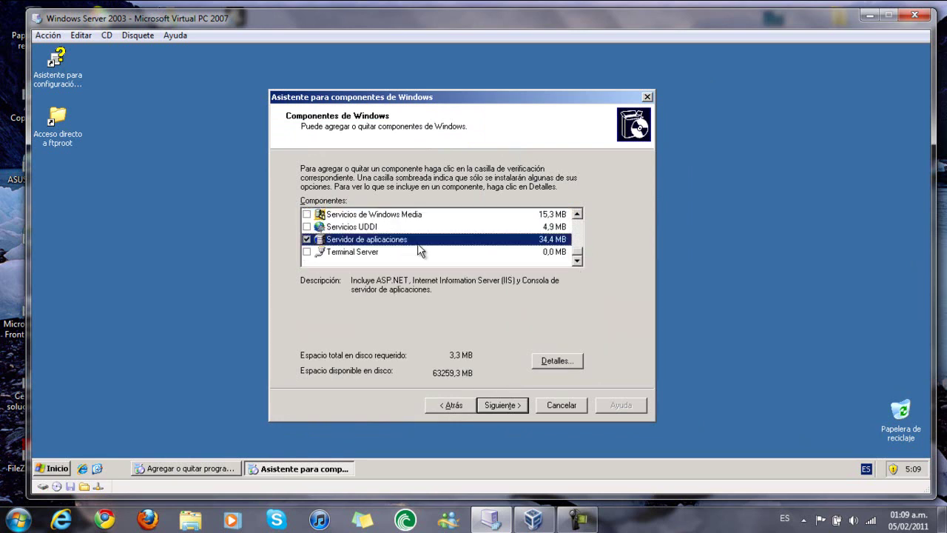
pyautogui.click(566, 368)
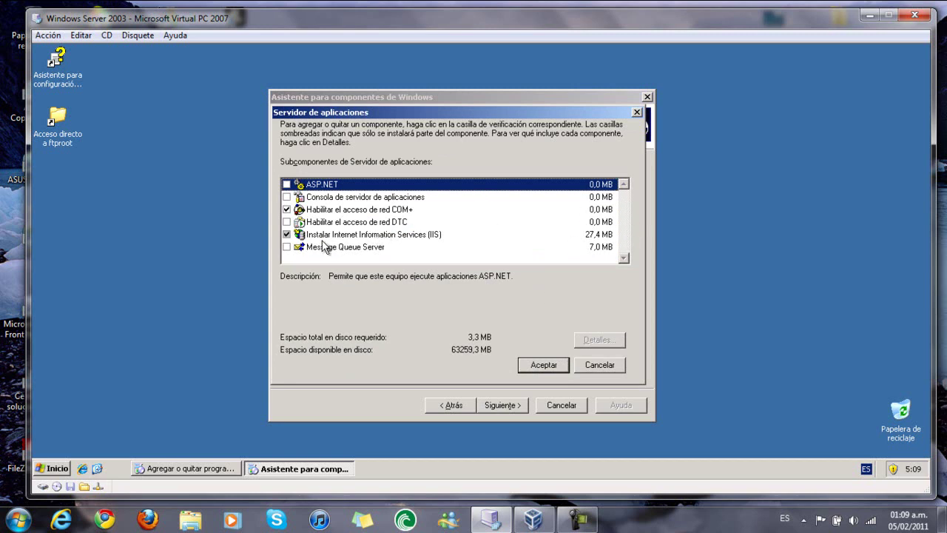
pyautogui.click(442, 236)
pyautogui.click(599, 341)
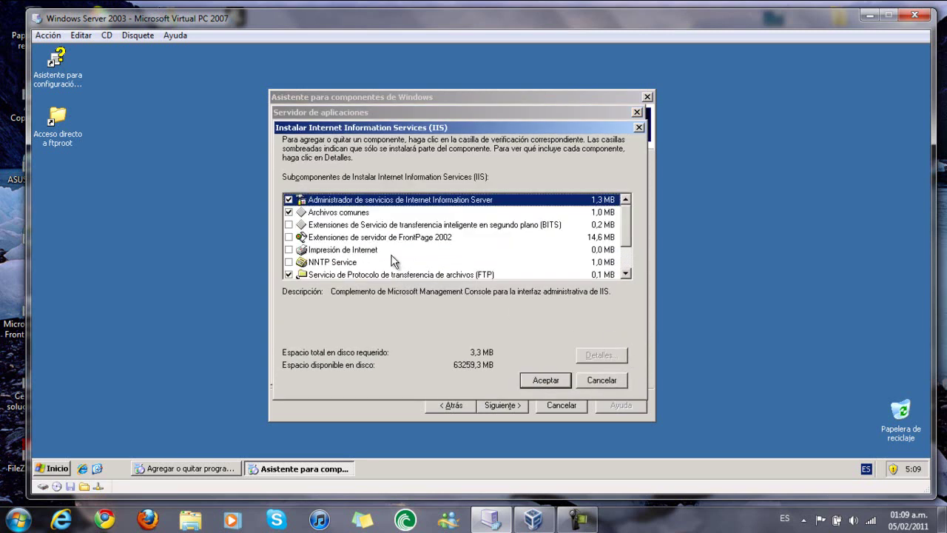
# Check the selection of the Servicio de Protocolo de transferencia de archivos (FTP) subcomponent and accept both details dialogs.
pyautogui.moveTo(625, 222); pyautogui.dragTo(626, 242)
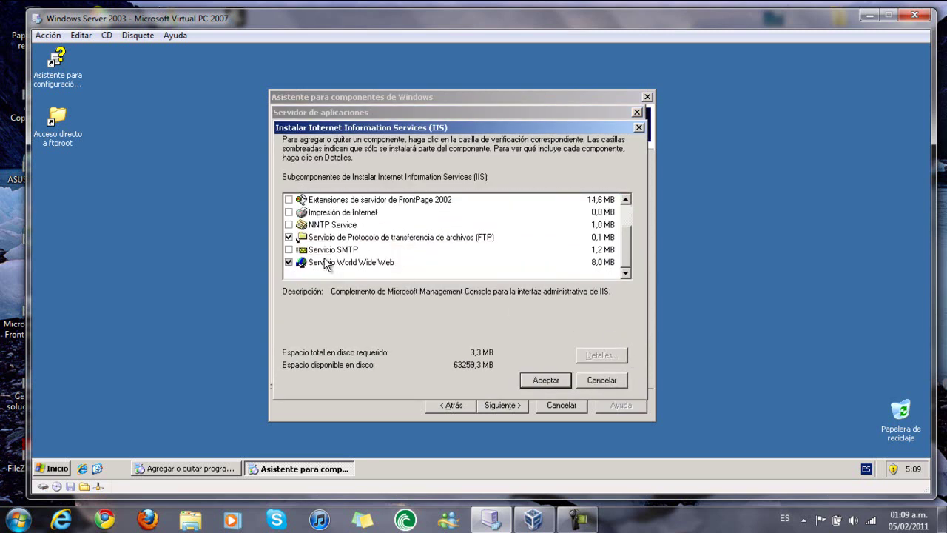
pyautogui.click(344, 238)
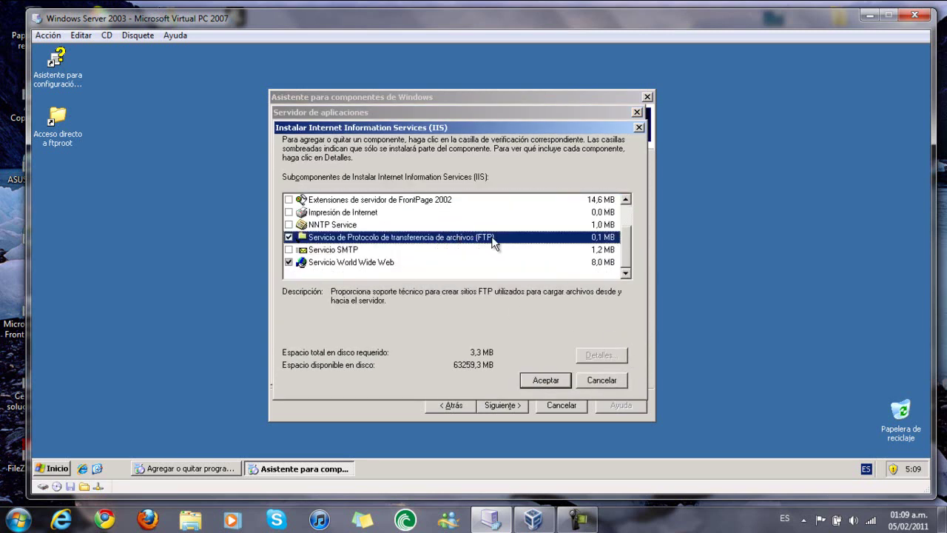
pyautogui.click(289, 237)
pyautogui.click(556, 381)
pyautogui.click(549, 369)
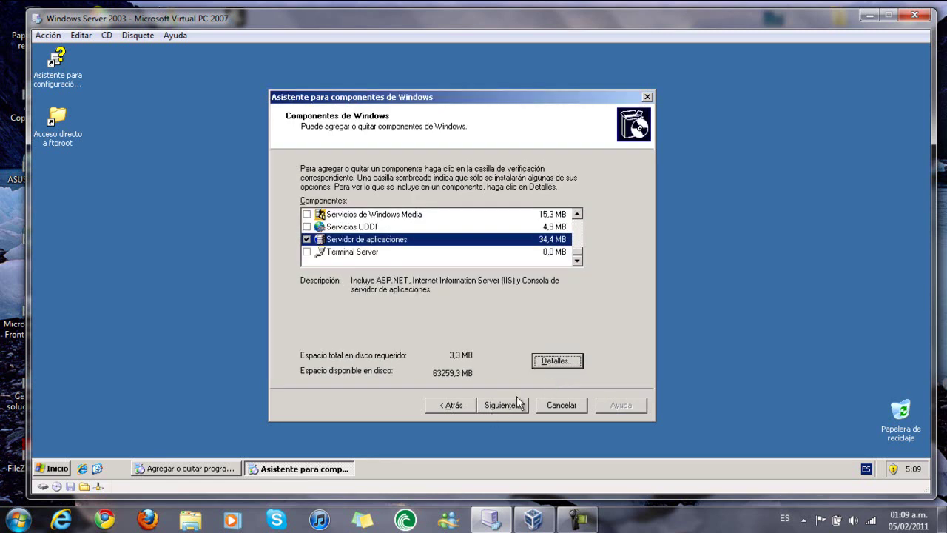
# Release the MWS03SP2_ES.iso image, then cancel the components wizard and close Agregar o quitar programas.
pyautogui.click(107, 37)
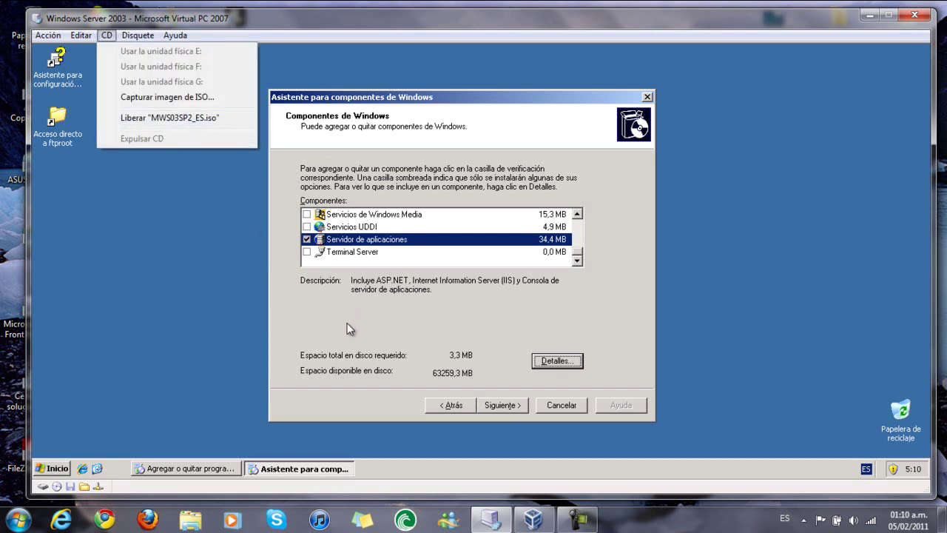
pyautogui.click(198, 118)
pyautogui.click(554, 407)
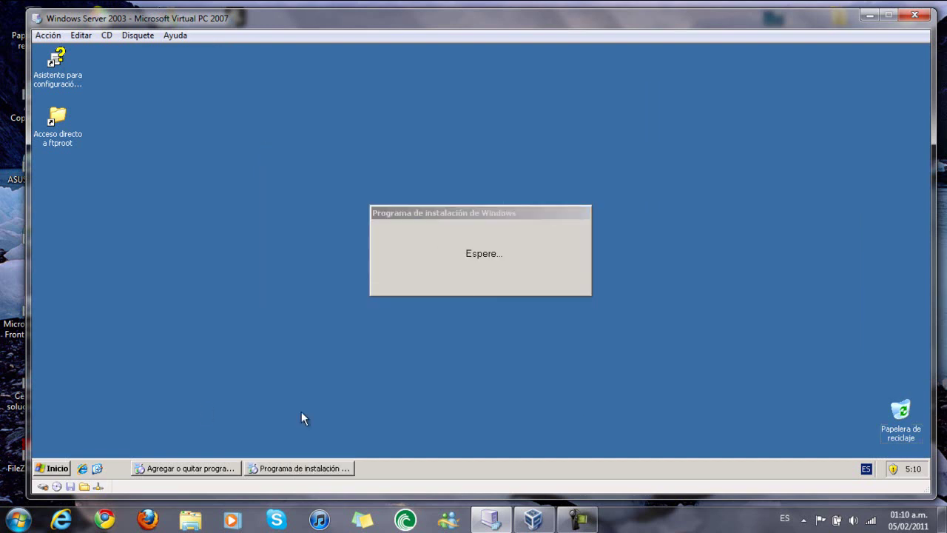
pyautogui.click(198, 470)
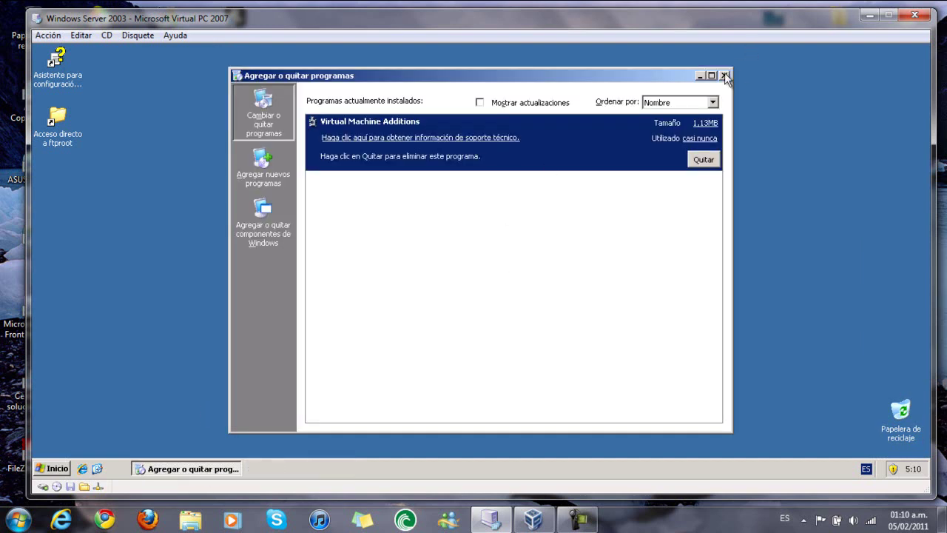
pyautogui.click(725, 76)
# Open Administrador de Internet Information Services (IIS) from the administrative tools and move its window toward the middle of the guest desktop.
pyautogui.click(52, 467)
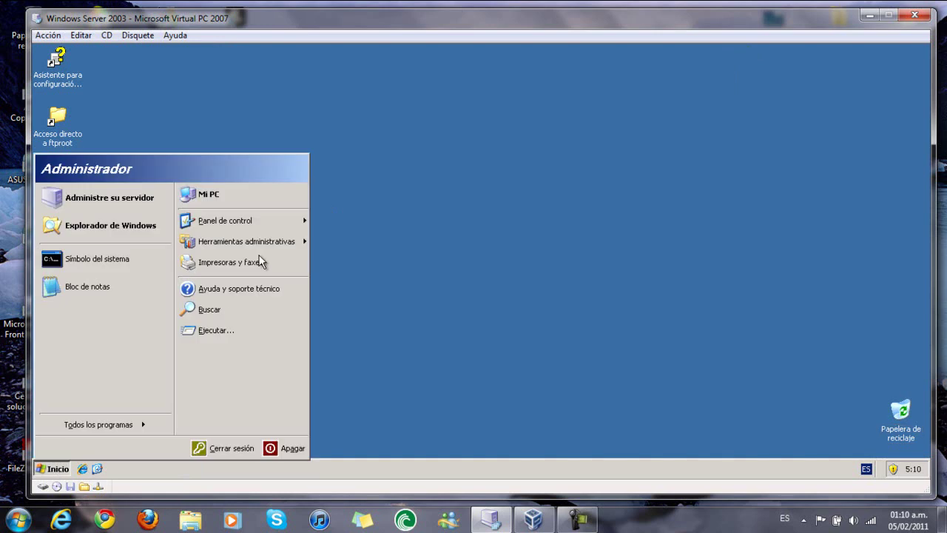
pyautogui.moveTo(265, 241)
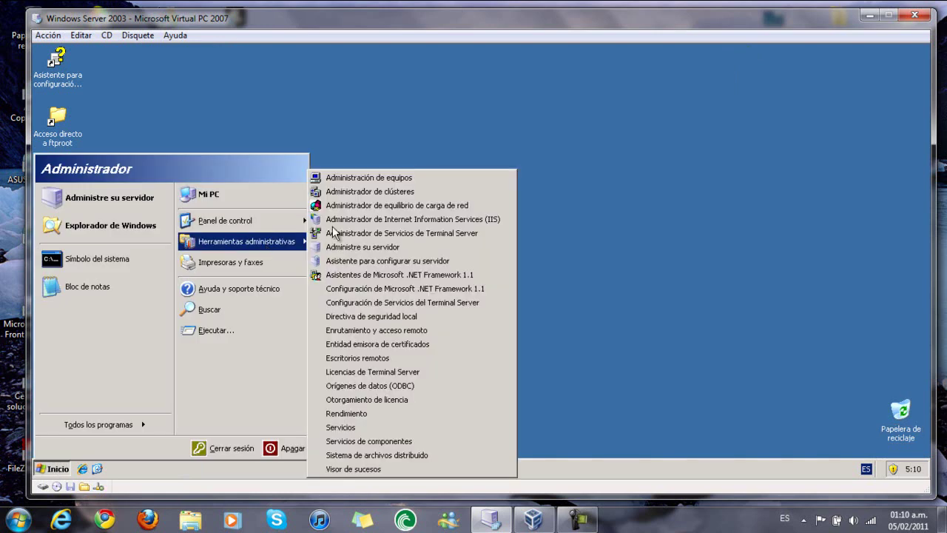
pyautogui.click(489, 219)
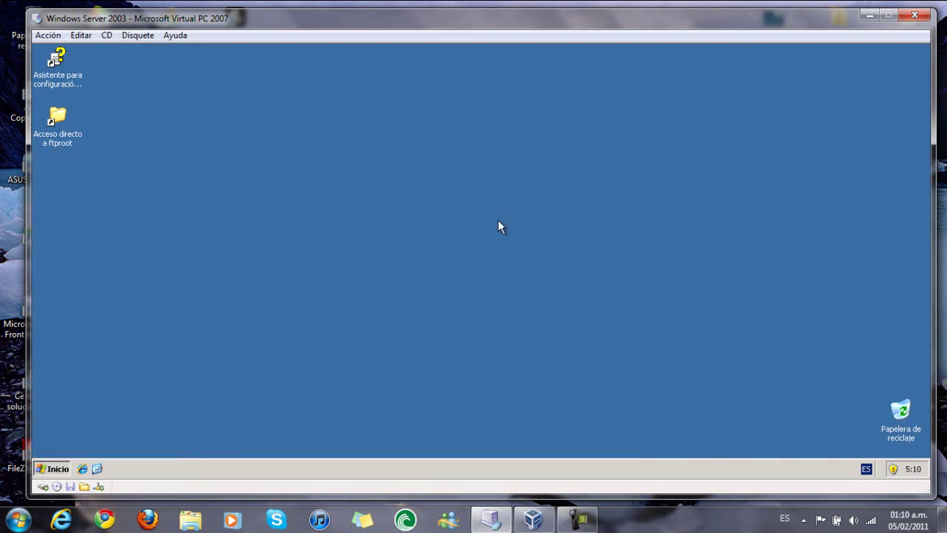
pyautogui.moveTo(207, 52); pyautogui.dragTo(351, 68)
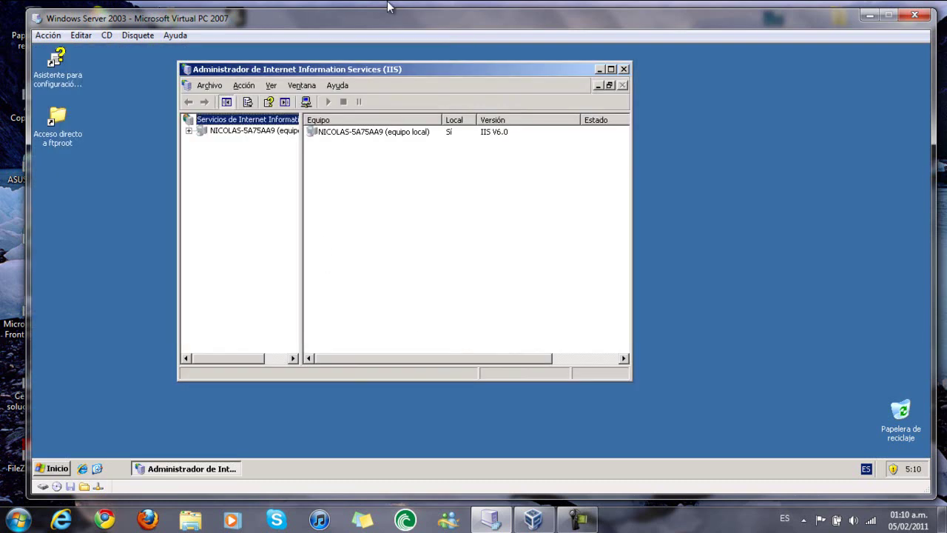
# Switch to the Ubuntu virtual machine in VirtualBox, check its system installation progress, and return to the Windows Server 2003 virtual machine.
pyautogui.click(869, 15)
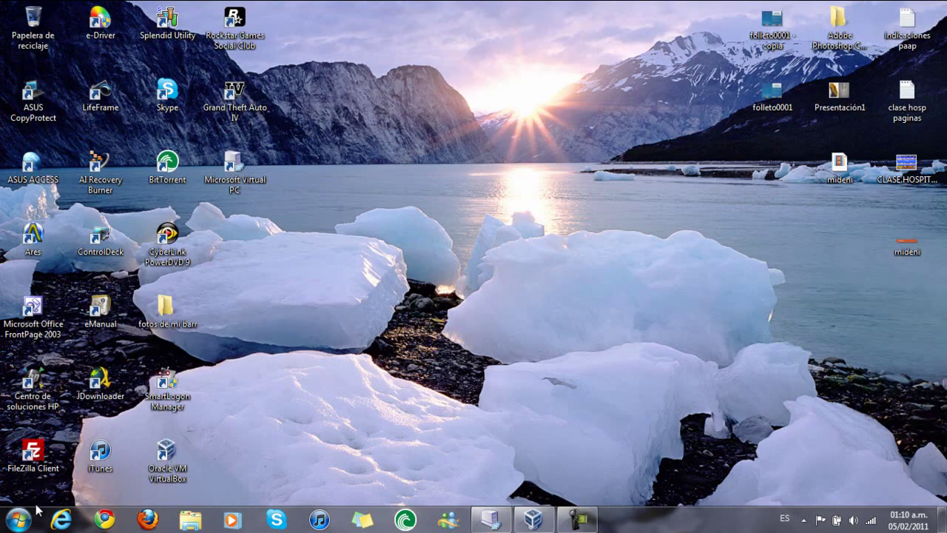
pyautogui.click(533, 520)
pyautogui.click(533, 520)
pyautogui.click(490, 520)
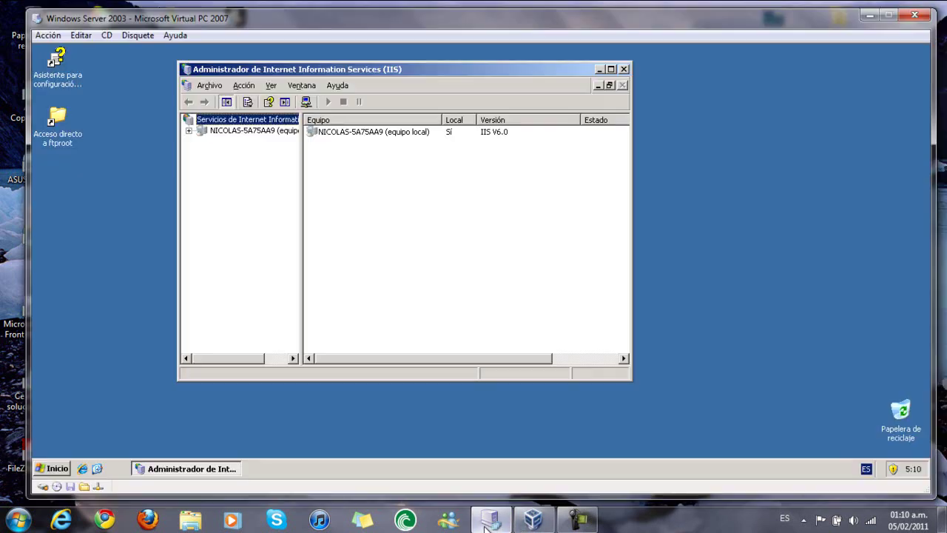
pyautogui.click(529, 522)
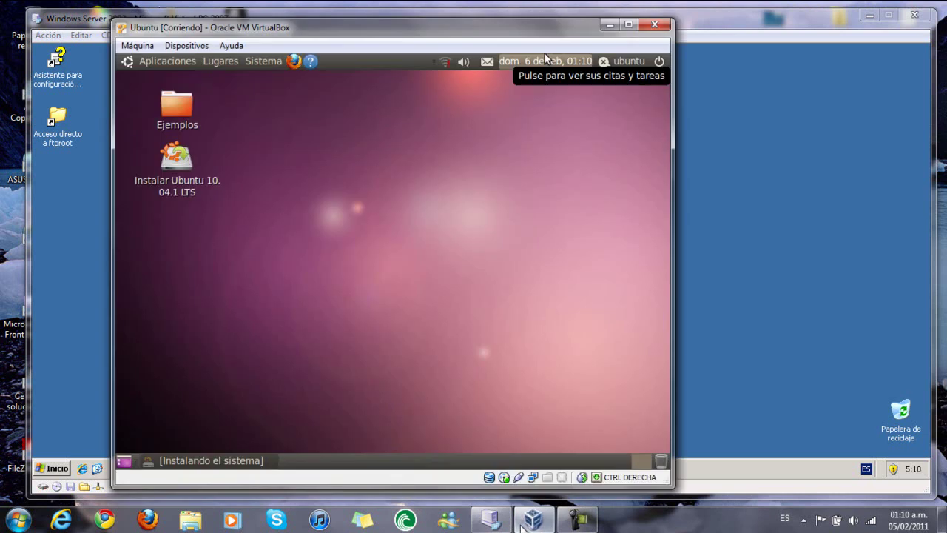
pyautogui.click(522, 525)
pyautogui.click(522, 525)
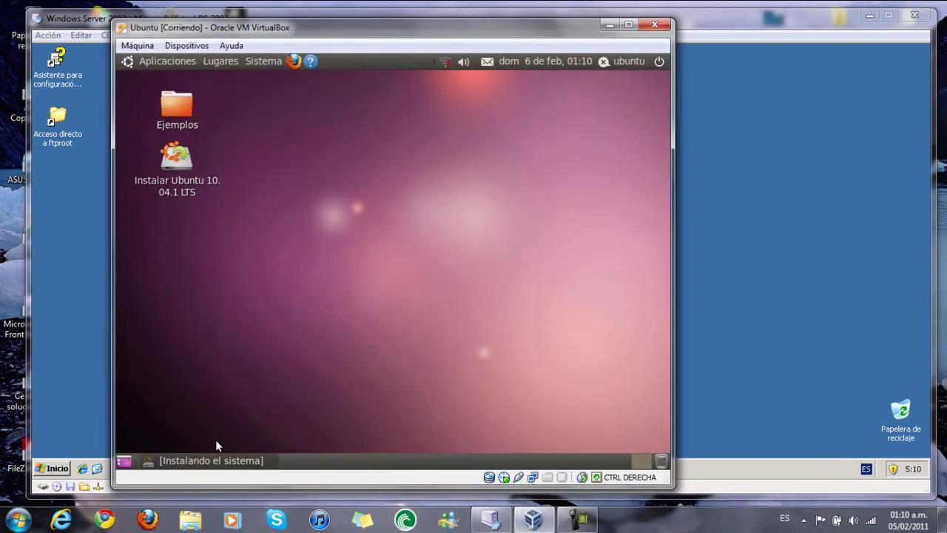
pyautogui.click(211, 461)
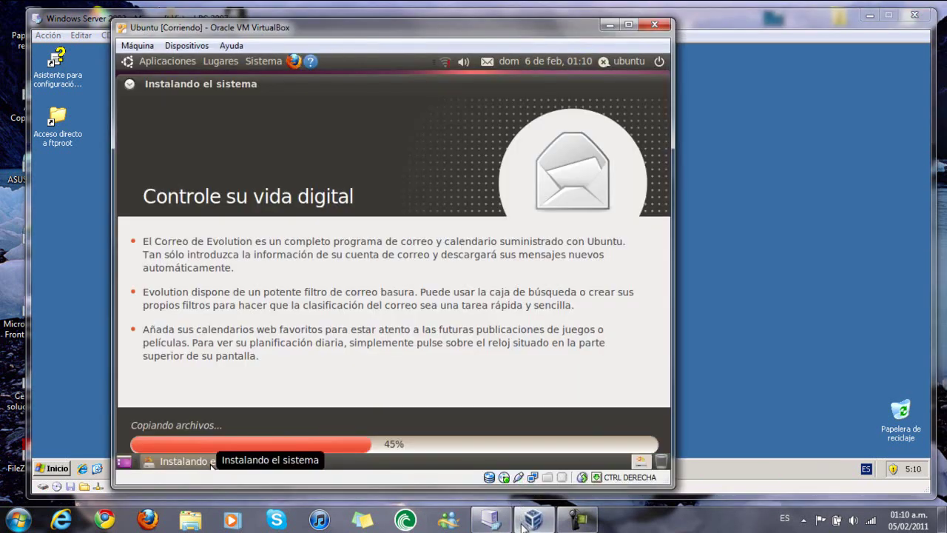
pyautogui.click(522, 521)
# Reposition the IIS manager window and expand the local computer and its Sitios FTP folder in the tree.
pyautogui.moveTo(423, 69); pyautogui.dragTo(493, 94)
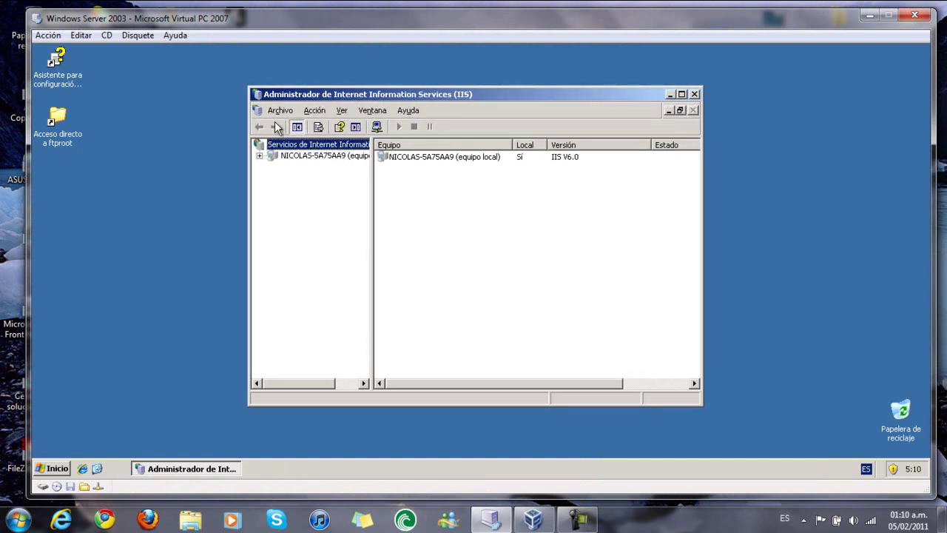
pyautogui.click(217, 93)
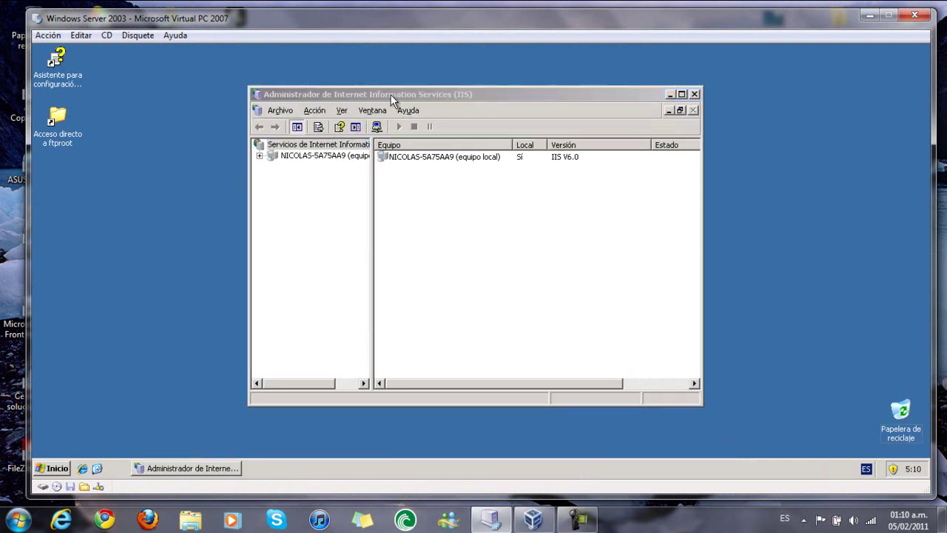
pyautogui.click(445, 98)
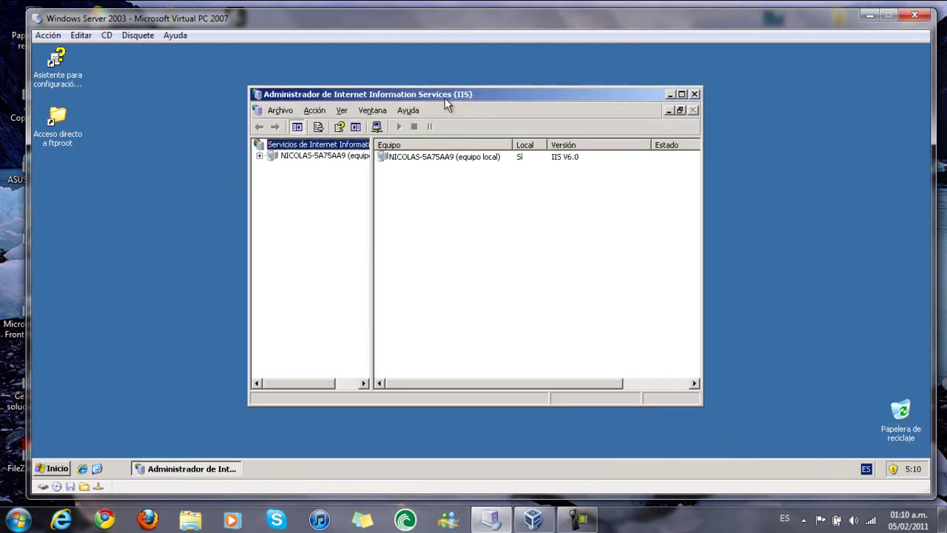
pyautogui.click(259, 156)
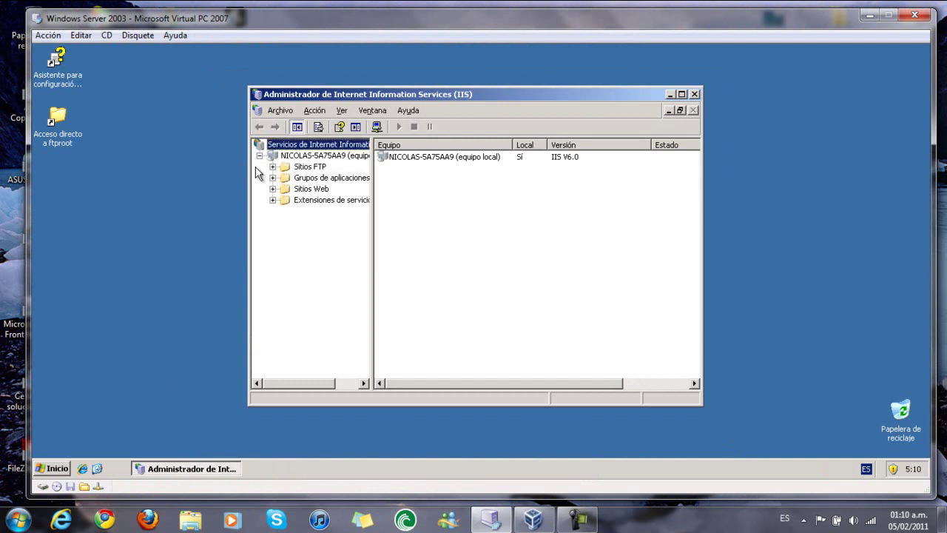
pyautogui.click(311, 167)
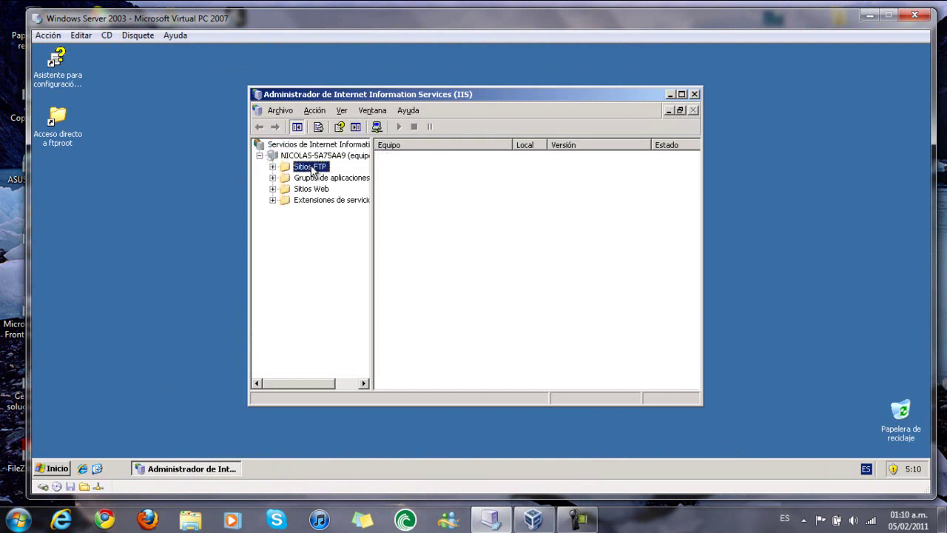
pyautogui.click(272, 167)
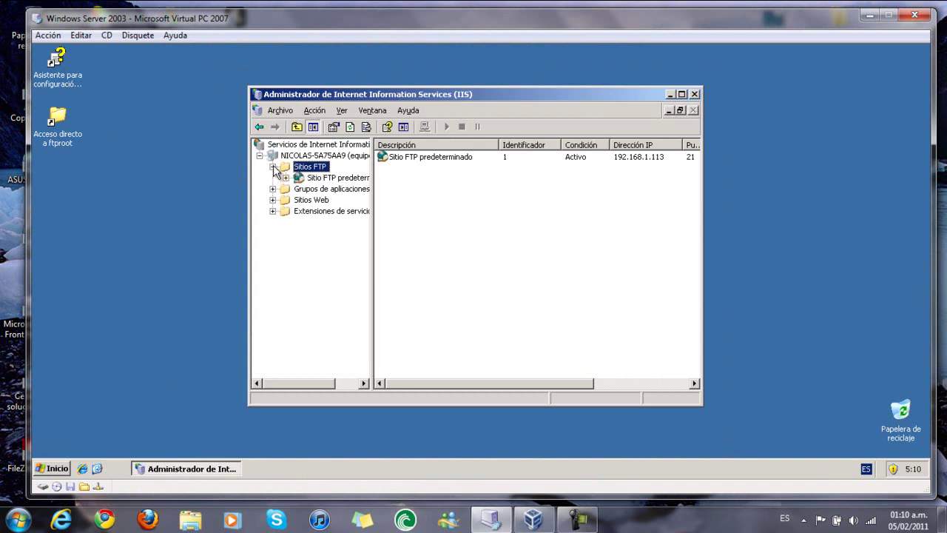
# Open the properties of Sitio FTP predeterminado and show its Cuentas de seguridad settings for anonymous connections.
pyautogui.click(350, 180)
pyautogui.rightClick(342, 180)
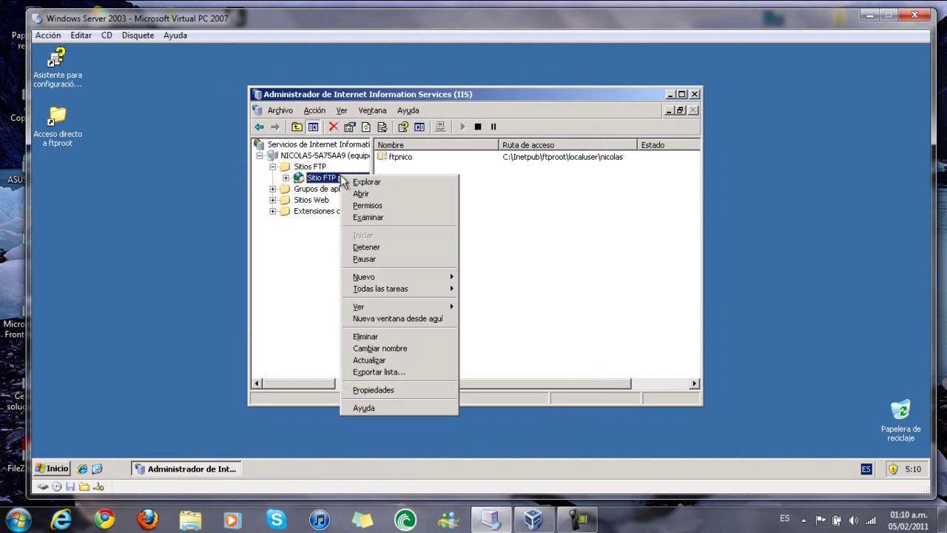
pyautogui.click(378, 390)
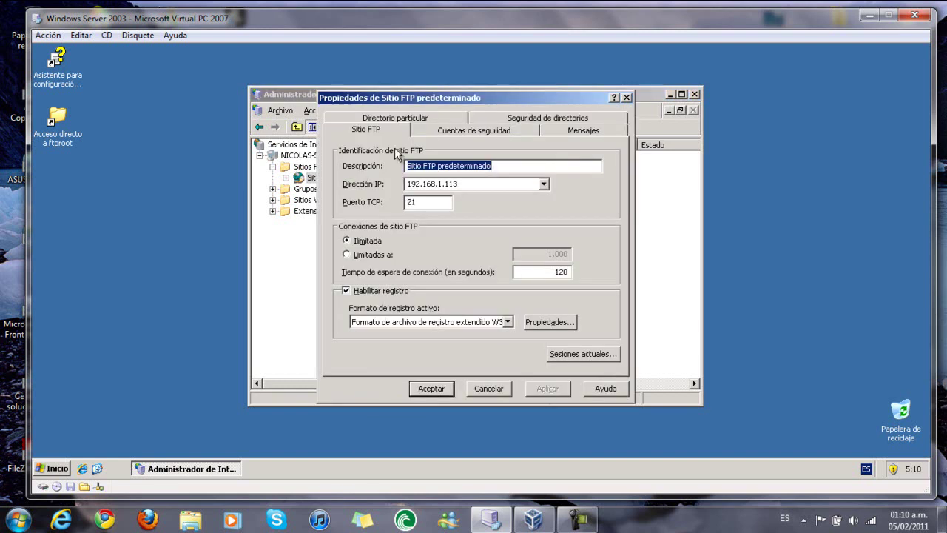
pyautogui.moveTo(406, 94); pyautogui.dragTo(361, 96)
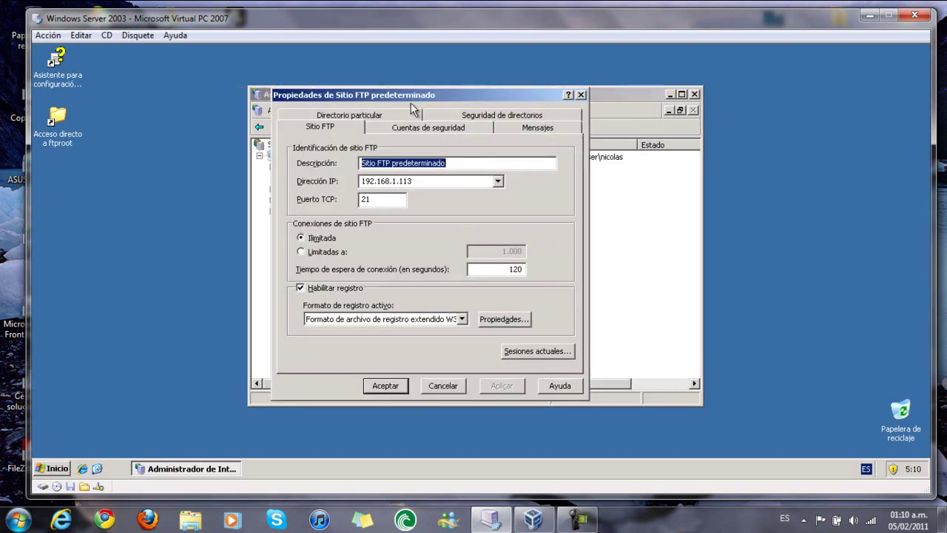
pyautogui.click(458, 129)
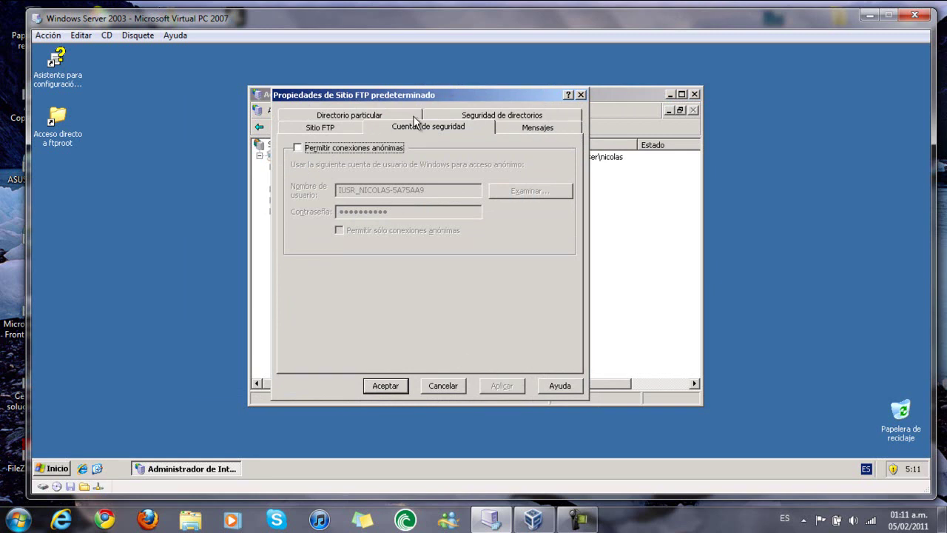
# Examine the Directorio particular settings of the FTP site, focusing on the local path of its content directory.
pyautogui.click(359, 116)
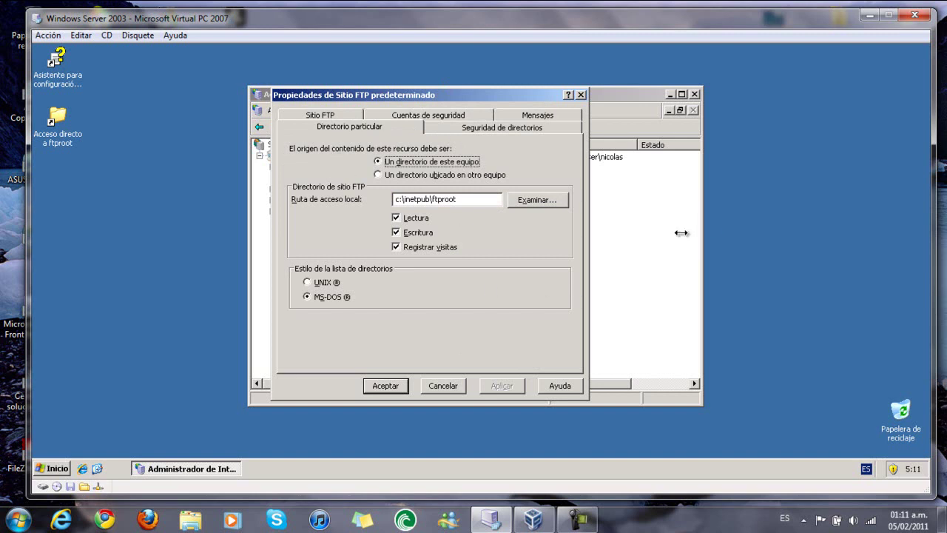
pyautogui.click(546, 203)
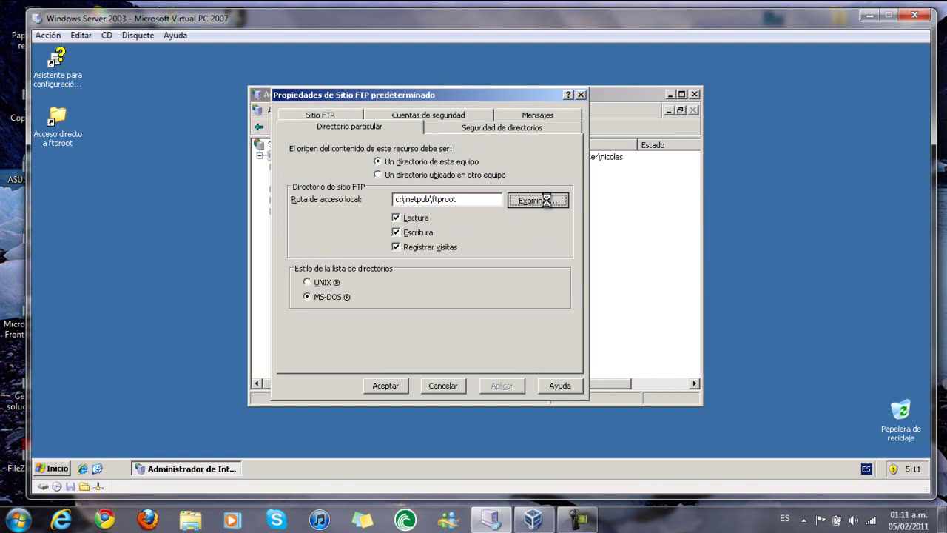
pyautogui.click(556, 342)
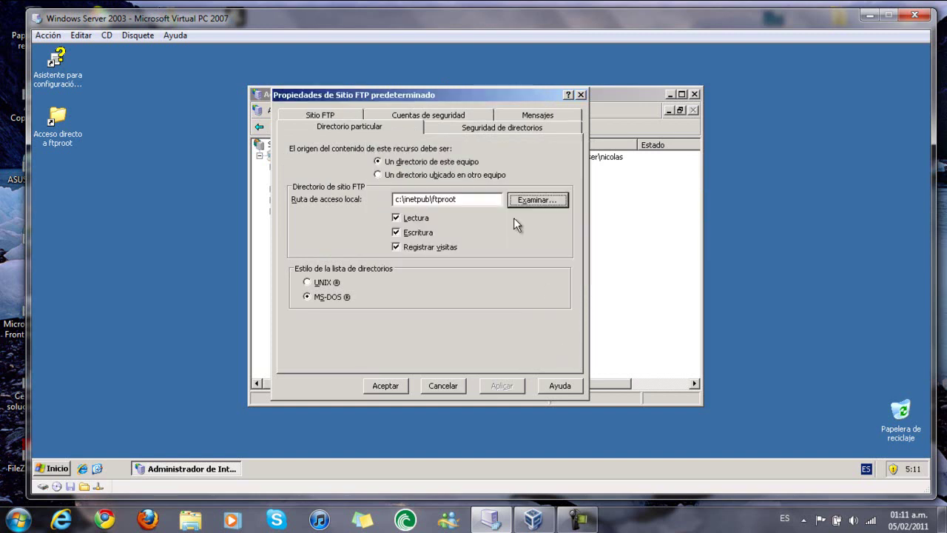
pyautogui.moveTo(468, 205); pyautogui.dragTo(395, 202)
pyautogui.click(481, 202)
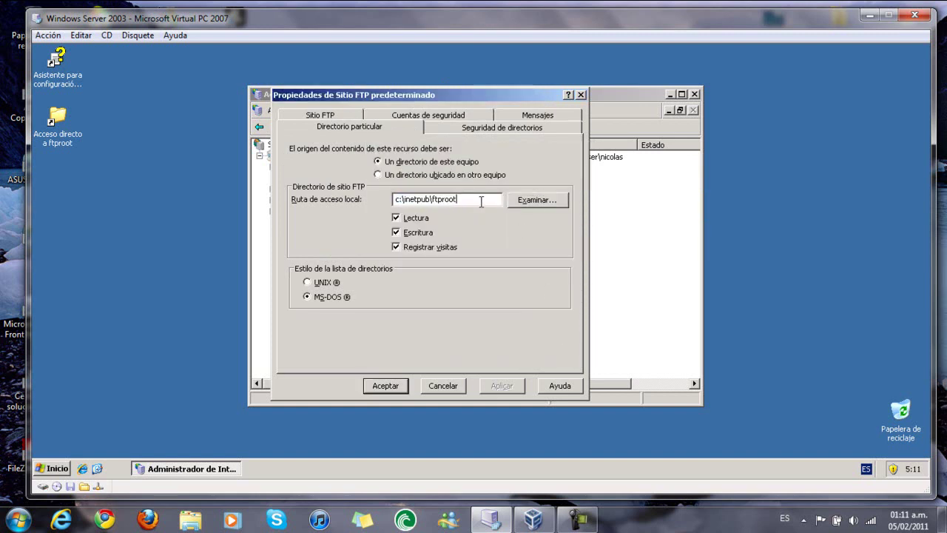
pyautogui.moveTo(481, 202); pyautogui.dragTo(402, 202)
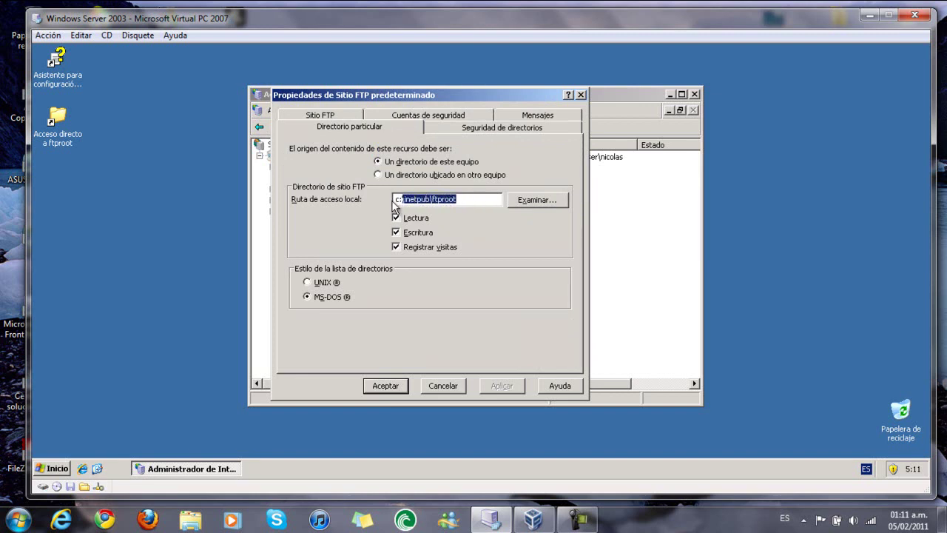
pyautogui.click(393, 202)
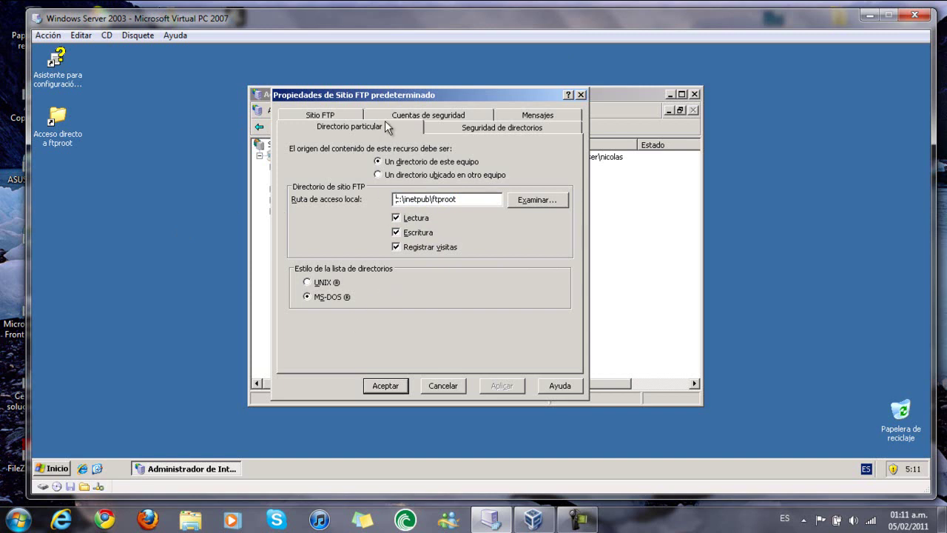
# Assign the IP address 192.168.1.113 to Sitio FTP predeterminado in its site identification settings and accept the properties.
pyautogui.click(323, 119)
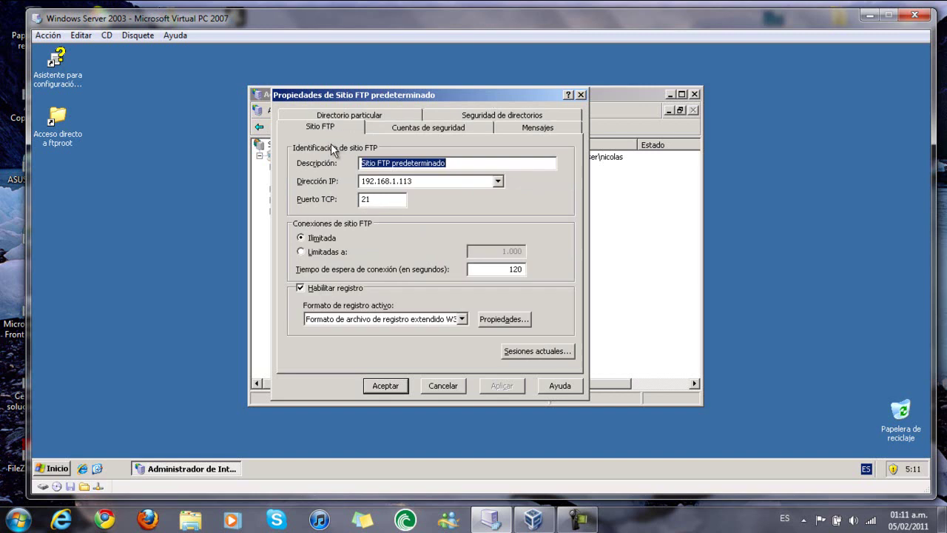
pyautogui.click(499, 181)
pyautogui.click(500, 181)
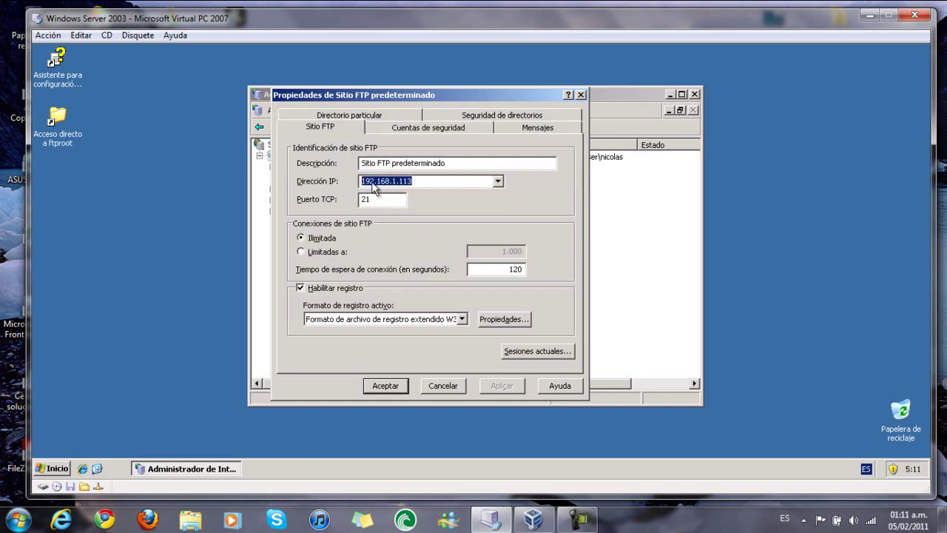
pyautogui.click(498, 182)
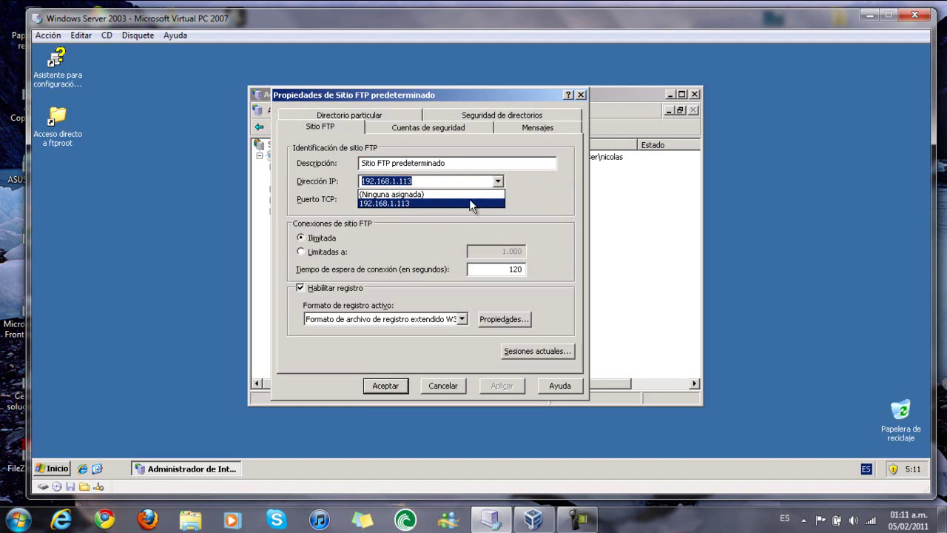
pyautogui.click(486, 202)
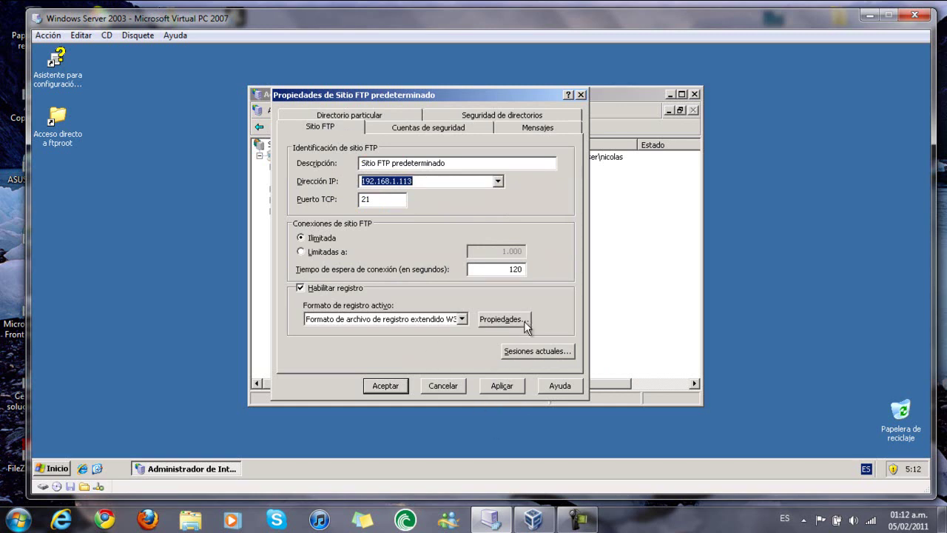
pyautogui.click(52, 471)
pyautogui.click(512, 97)
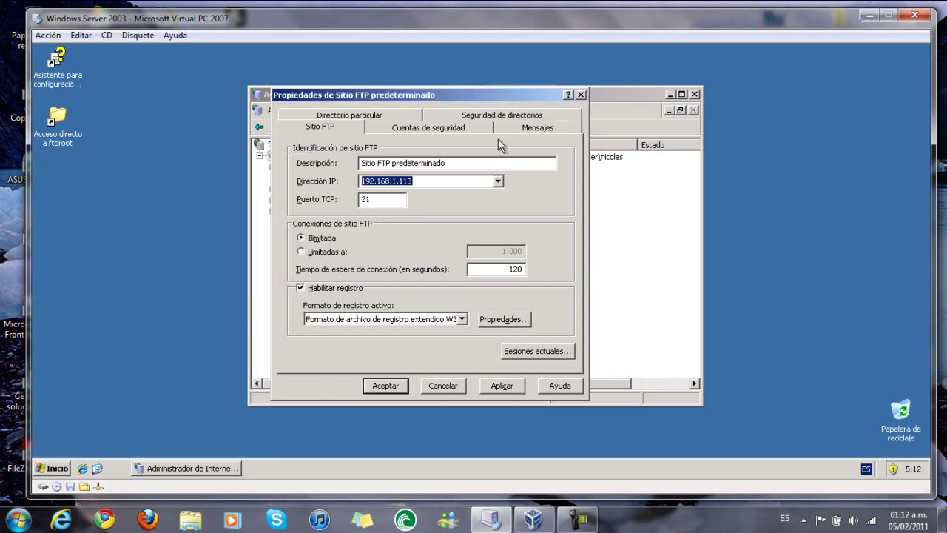
pyautogui.click(498, 182)
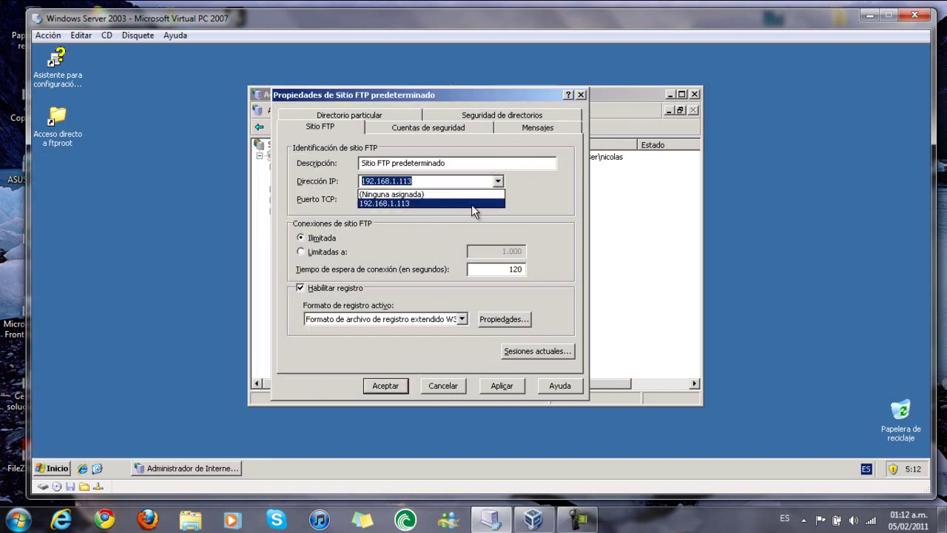
pyautogui.click(518, 203)
pyautogui.click(484, 185)
pyautogui.press('Return')
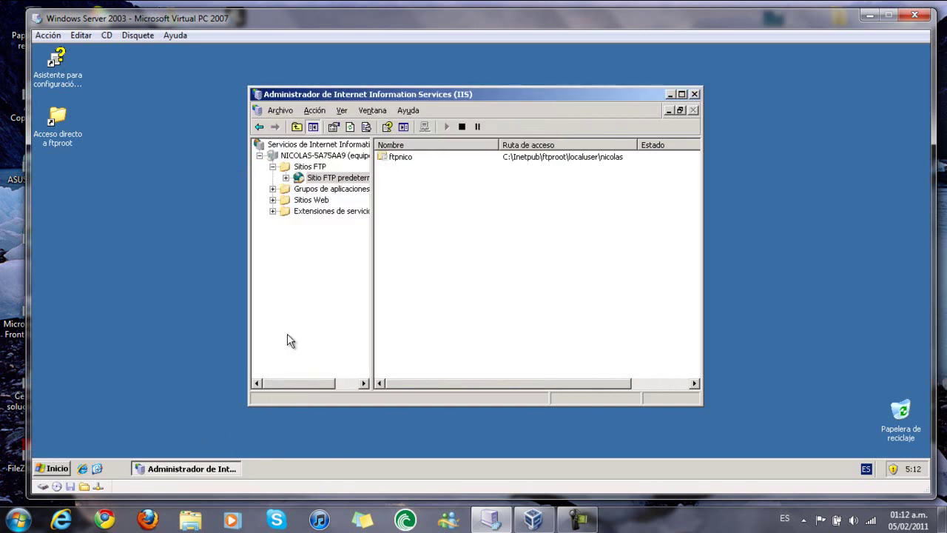
# Reopen the properties of Sitio FTP predeterminado, check the TCP port and connection settings, and cancel the dialog.
pyautogui.rightClick(323, 179)
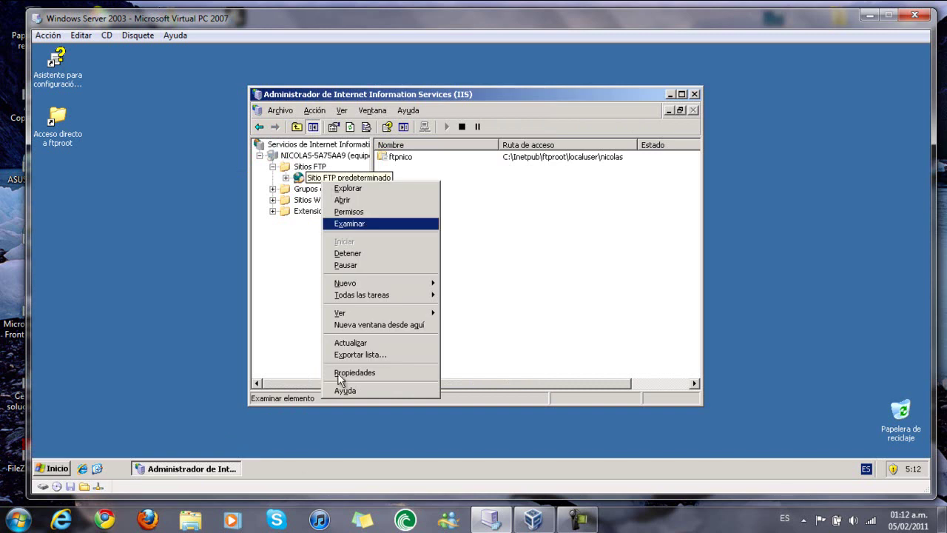
pyautogui.click(338, 374)
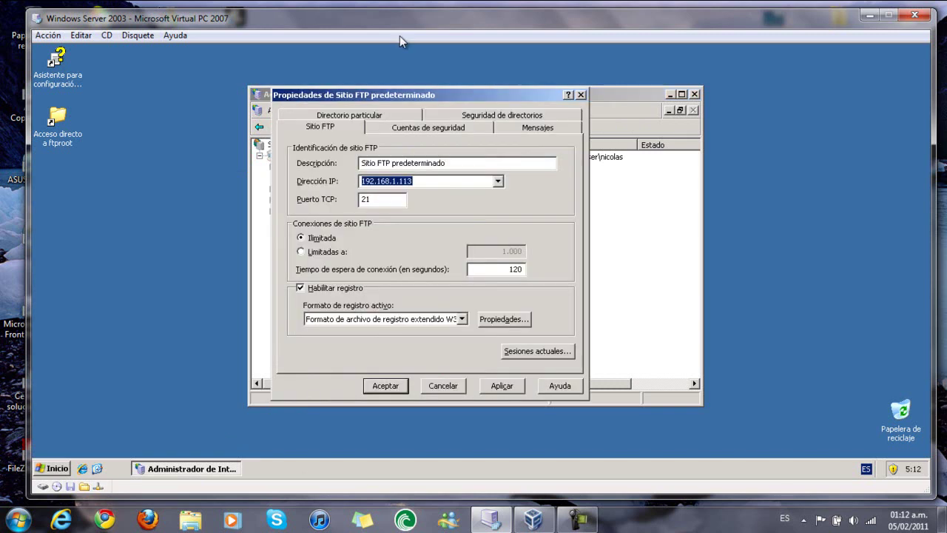
pyautogui.click(376, 198)
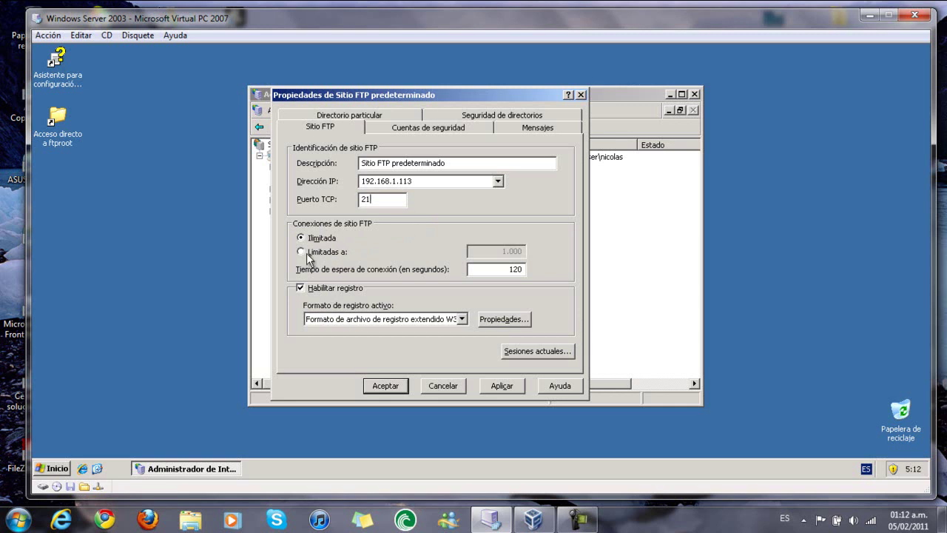
pyautogui.click(444, 385)
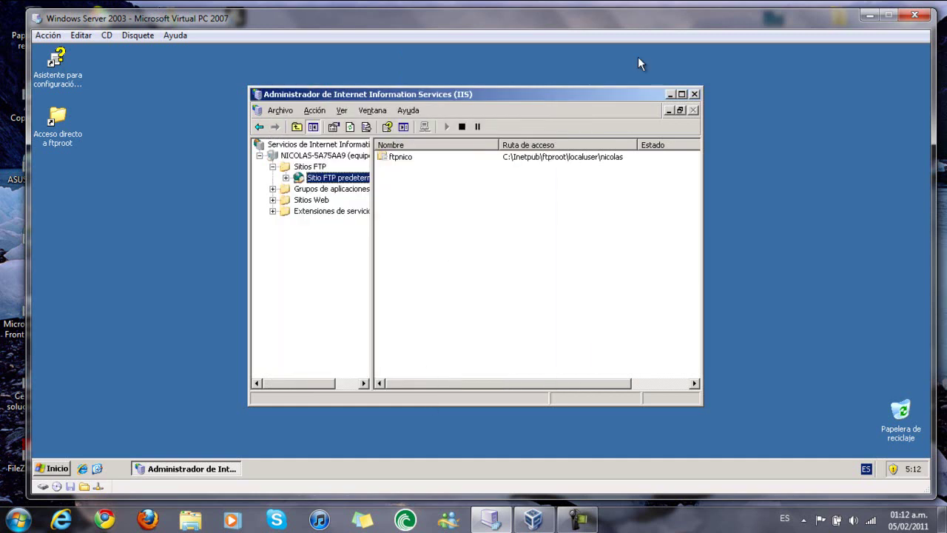
# Close the IIS manager and open FileZilla Client from the host computer's desktop.
pyautogui.click(694, 95)
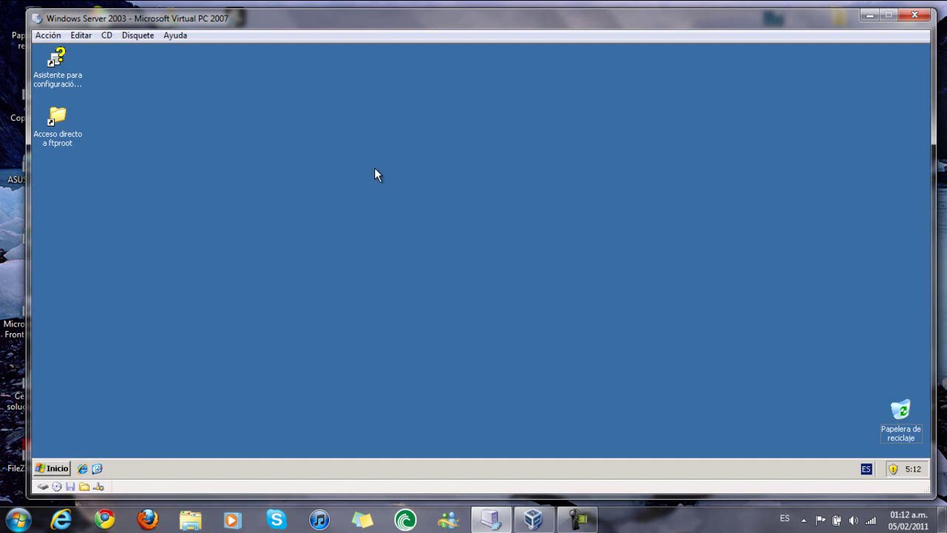
pyautogui.click(942, 519)
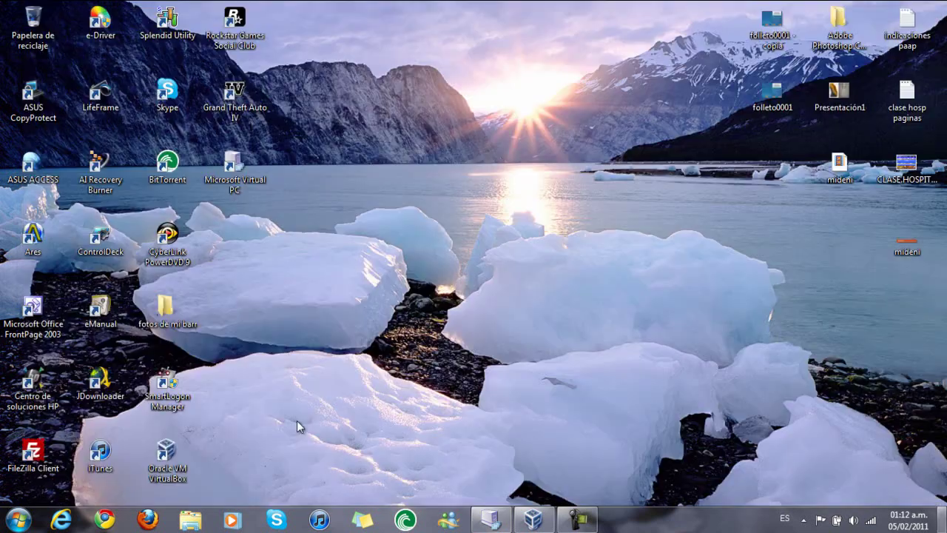
pyautogui.doubleClick(38, 466)
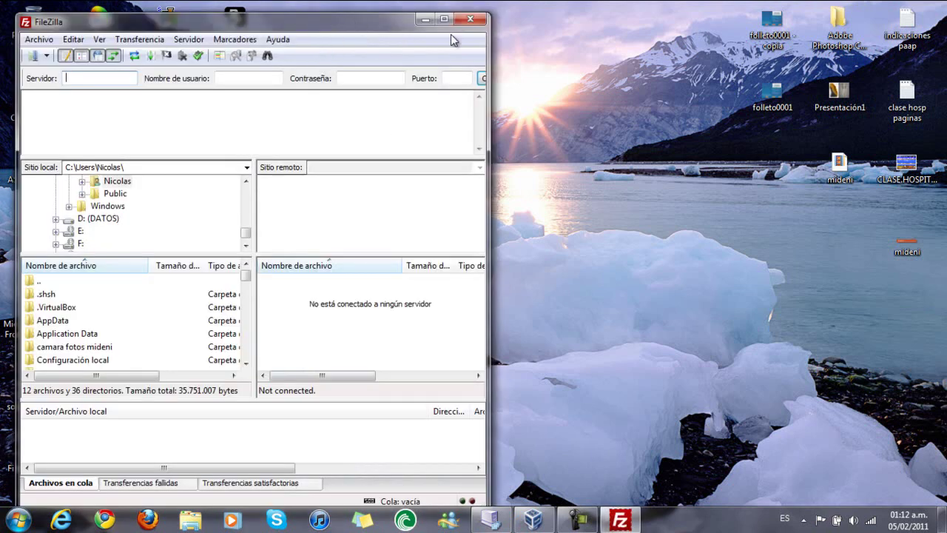
# Switch to the Windows Server 2003 virtual machine, run ipconfig in a command prompt to check its IP address, and close the prompt.
pyautogui.moveTo(450, 28); pyautogui.dragTo(708, 22)
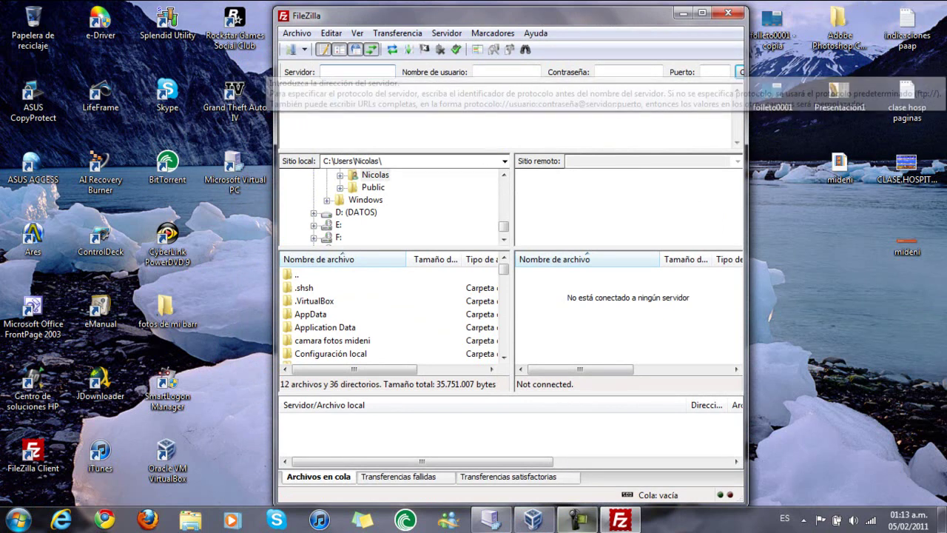
pyautogui.moveTo(562, 528)
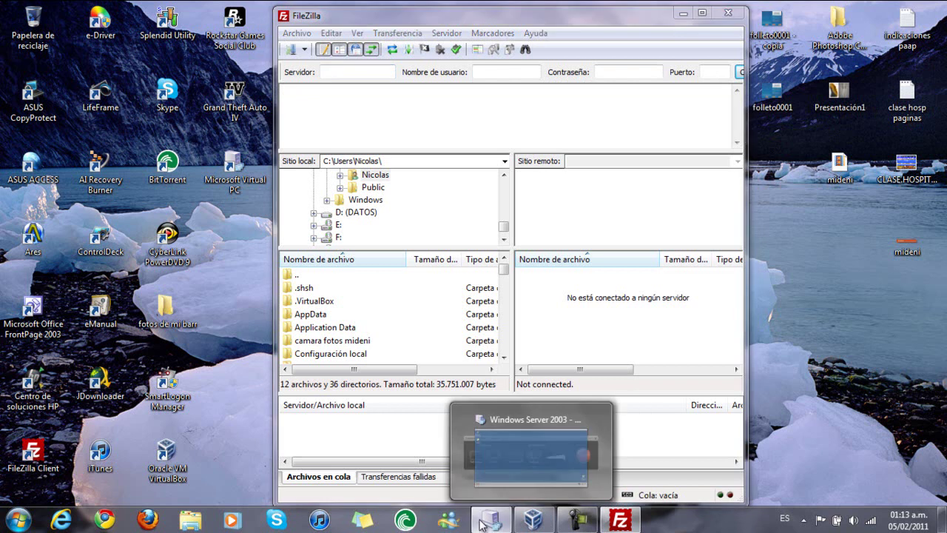
pyautogui.click(491, 520)
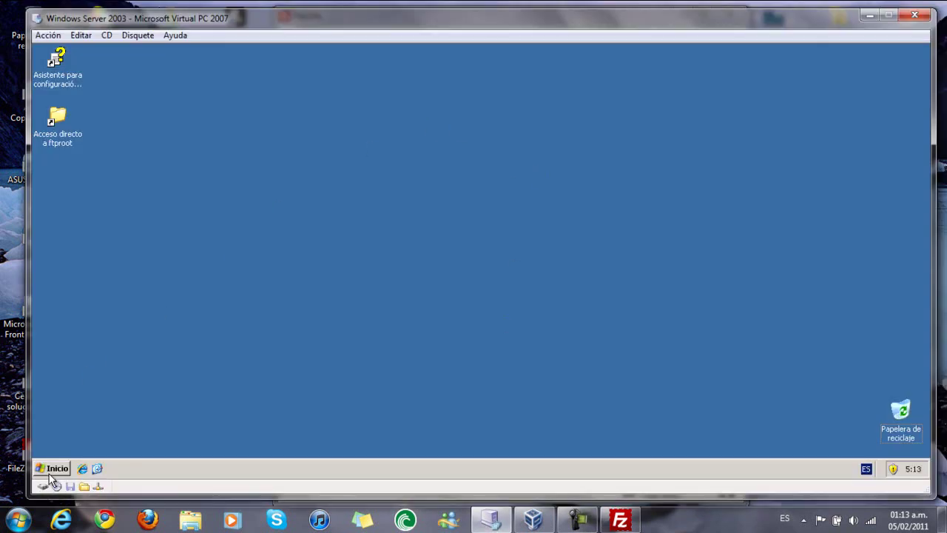
pyautogui.click(53, 468)
pyautogui.click(249, 334)
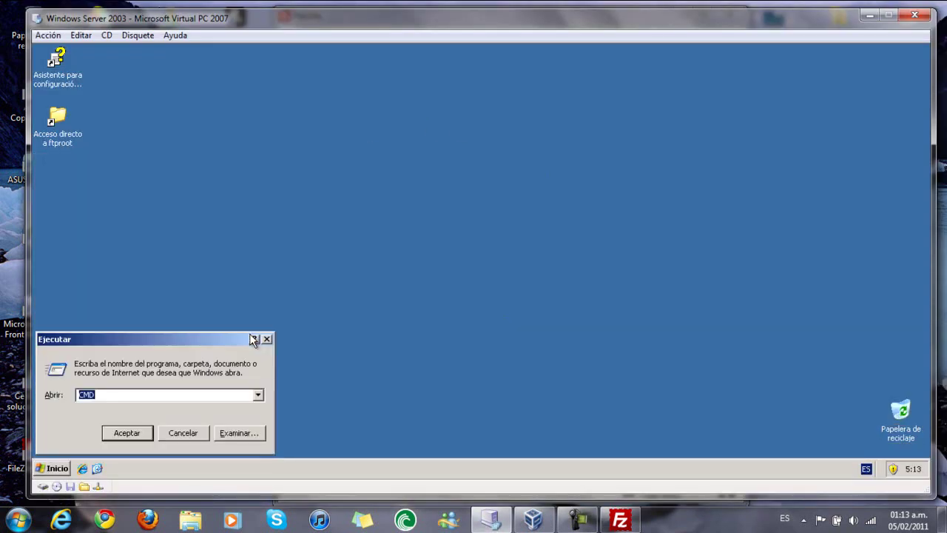
pyautogui.press('Return')
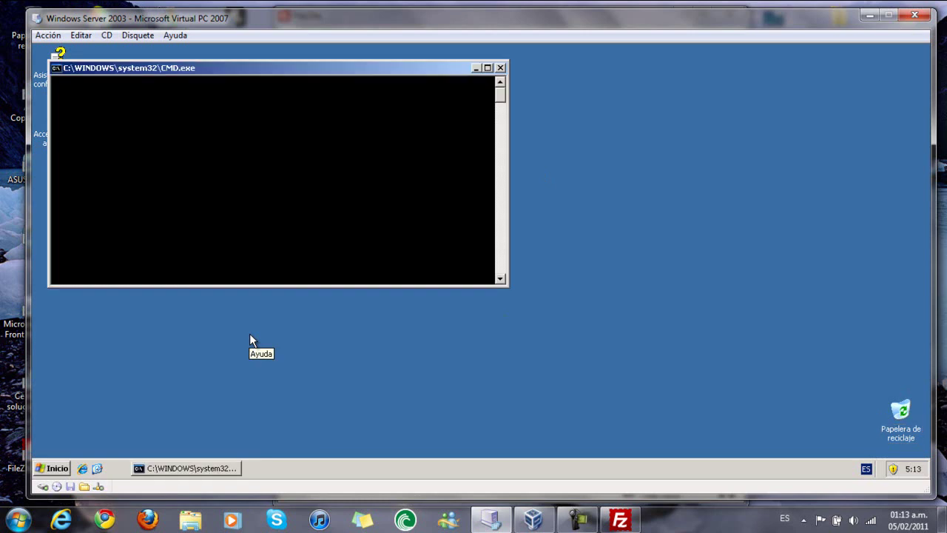
pyautogui.write('ipconfig')
pyautogui.press('Return')
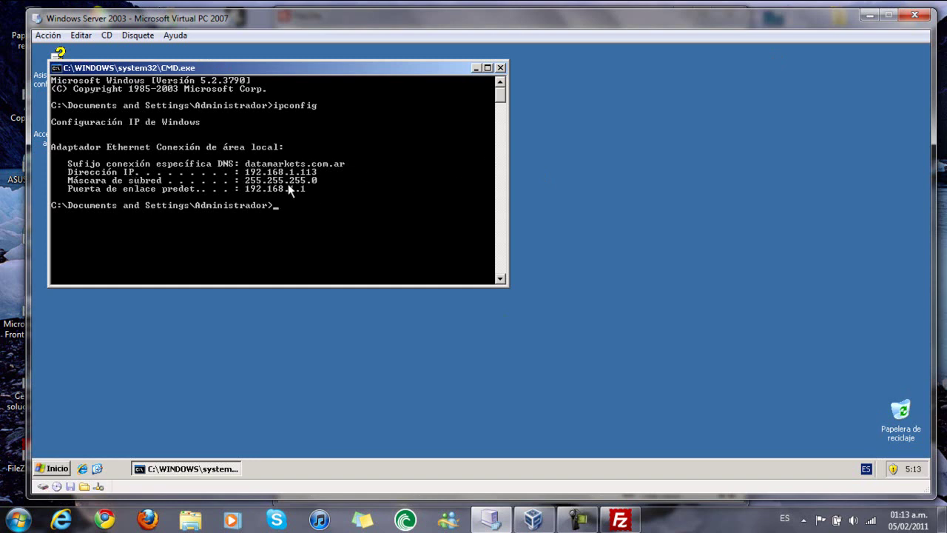
pyautogui.click(500, 67)
# Enter 192.168.1.113 as the server address in FileZilla and return to the Windows Server 2003 virtual machine.
pyautogui.click(868, 14)
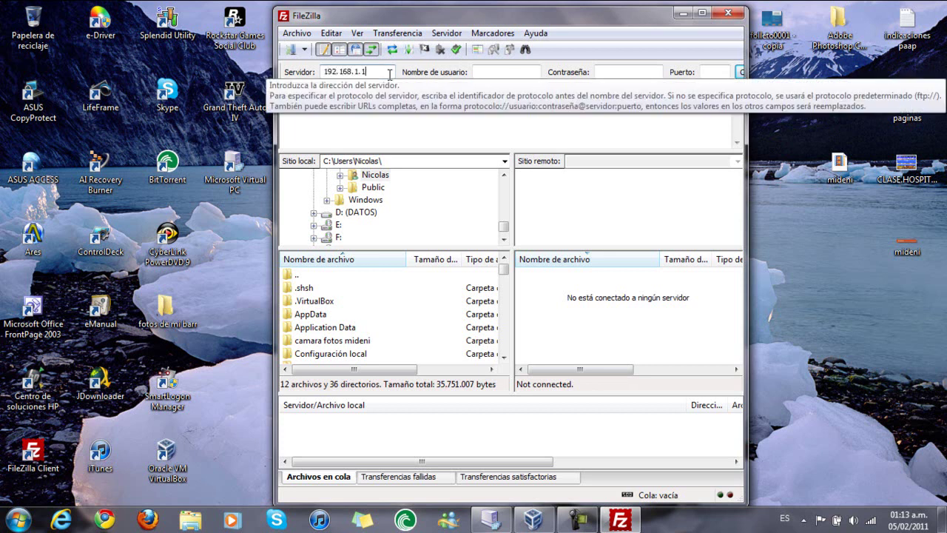
pyautogui.write('13')
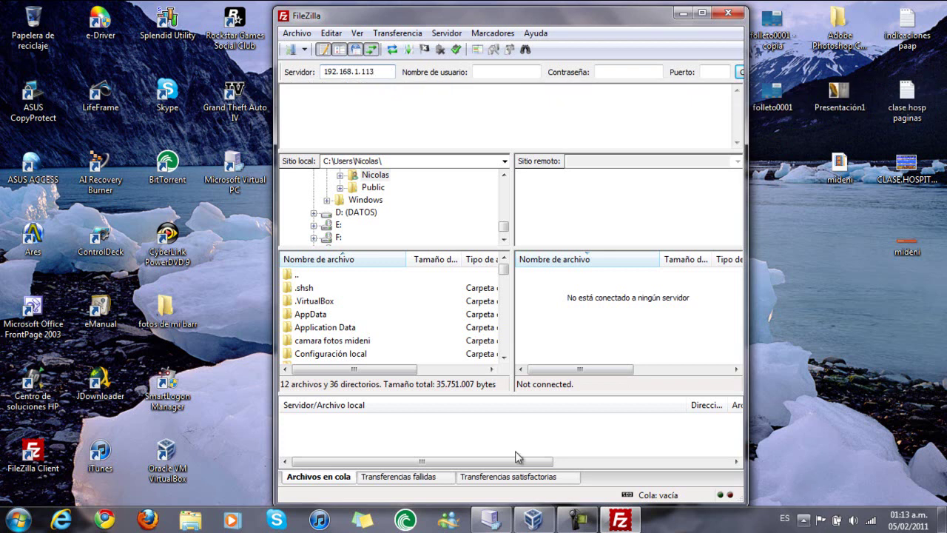
pyautogui.click(491, 519)
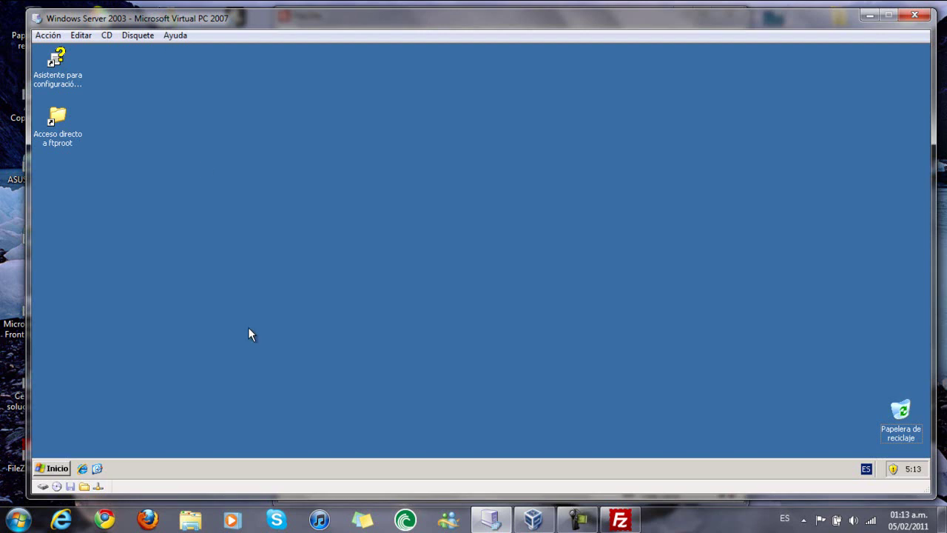
pyautogui.click(867, 15)
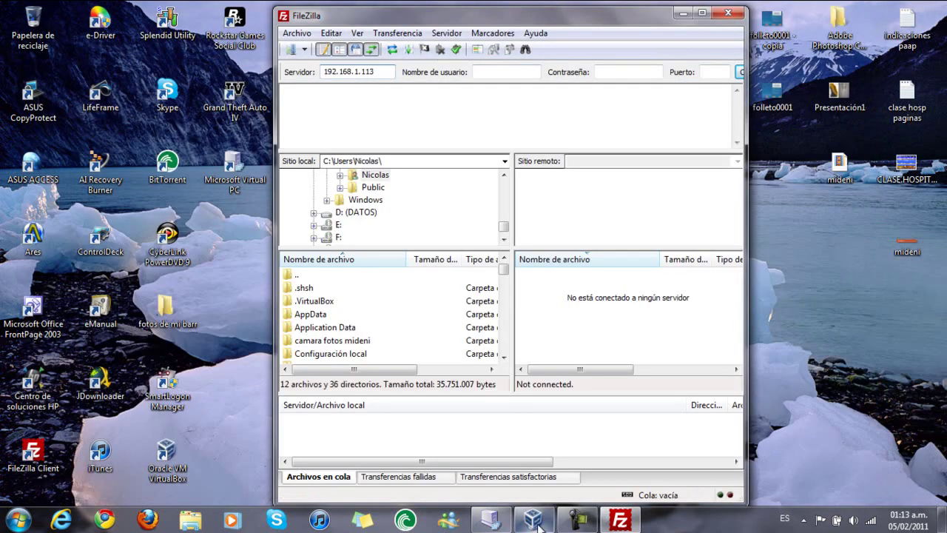
pyautogui.click(490, 519)
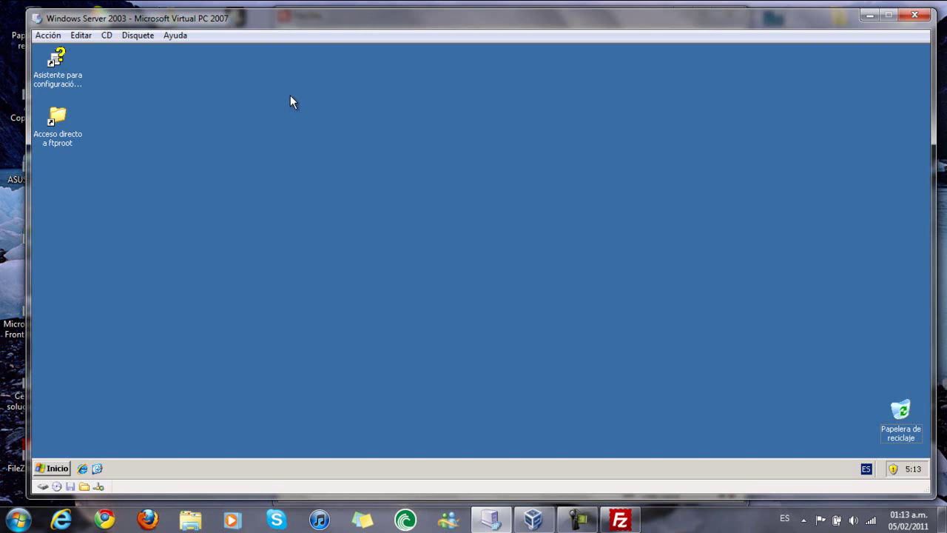
pyautogui.click(52, 470)
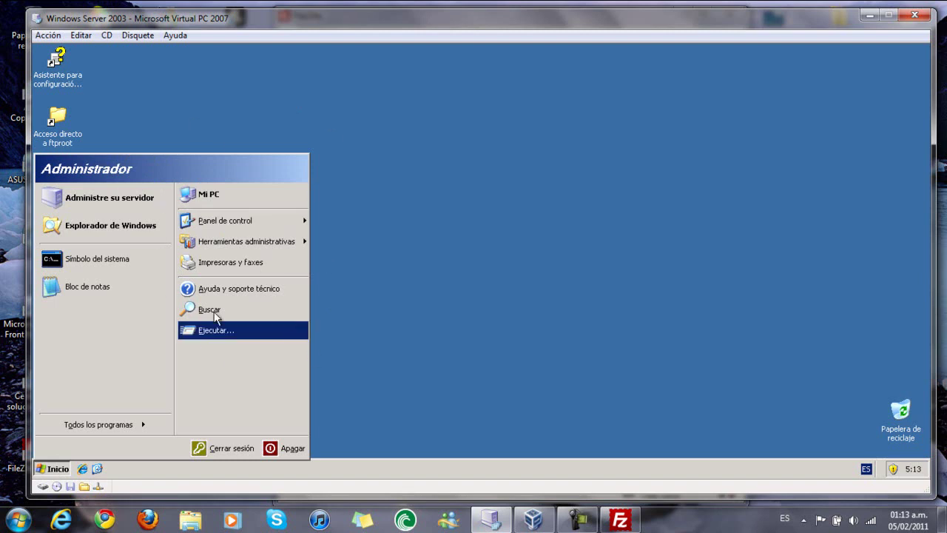
pyautogui.rightClick(236, 199)
pyautogui.click(308, 319)
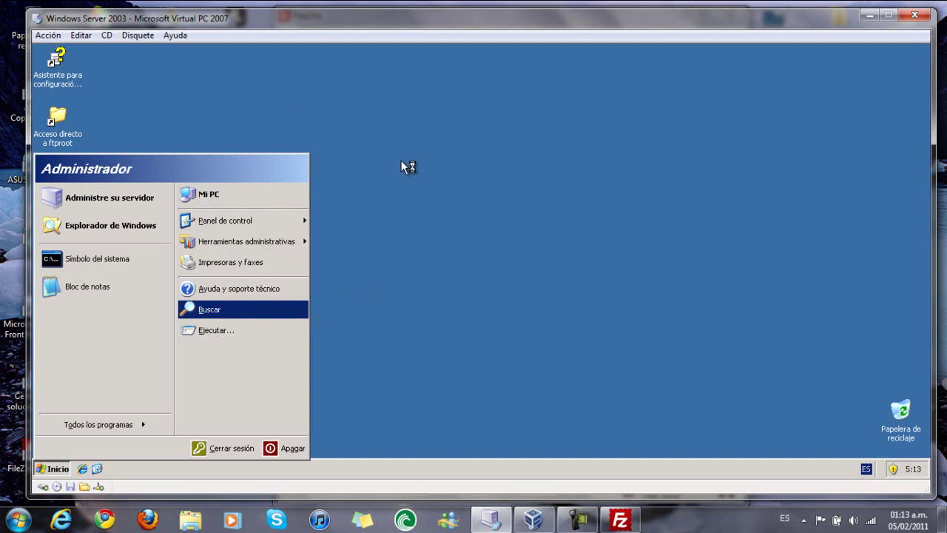
pyautogui.click(264, 406)
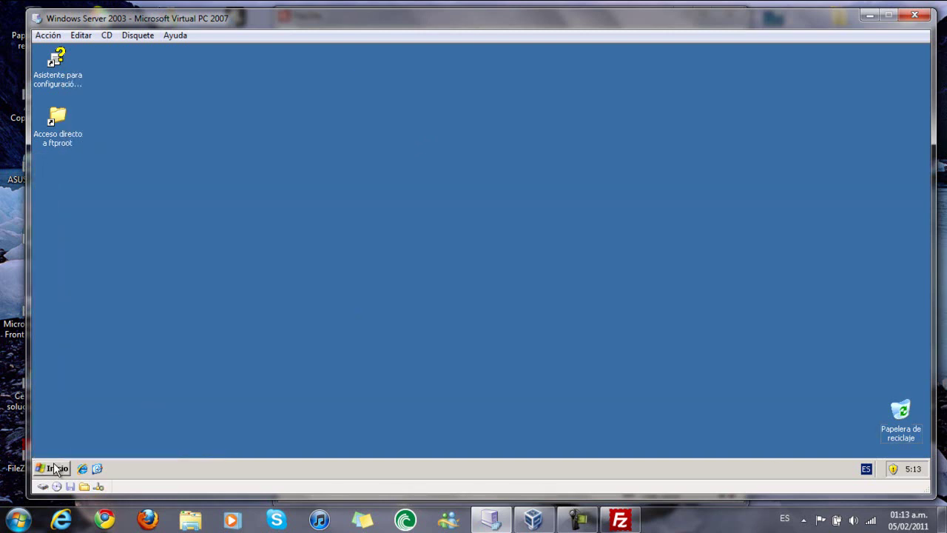
# Open Administración de equipos for Mi PC and display the Usuarios list under Usuarios y grupos locales.
pyautogui.click(57, 467)
pyautogui.rightClick(205, 198)
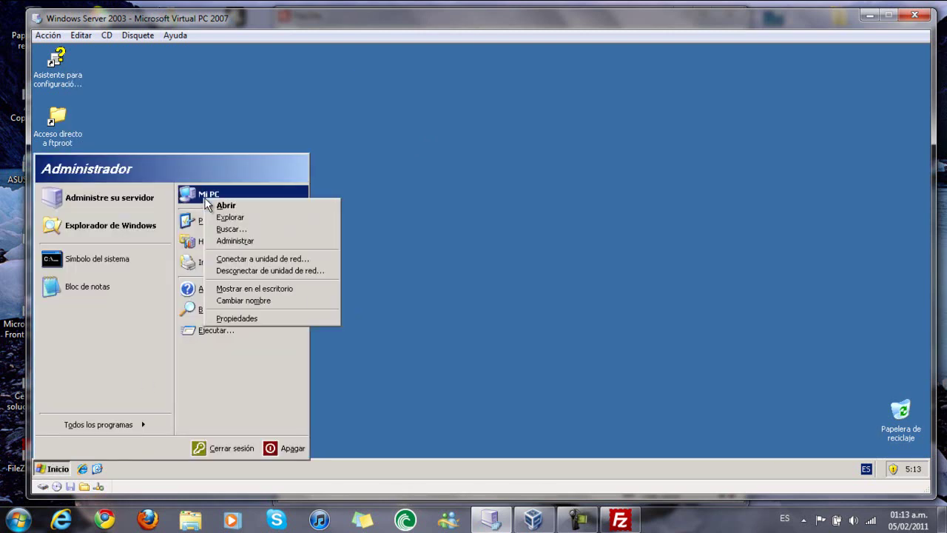
pyautogui.click(273, 241)
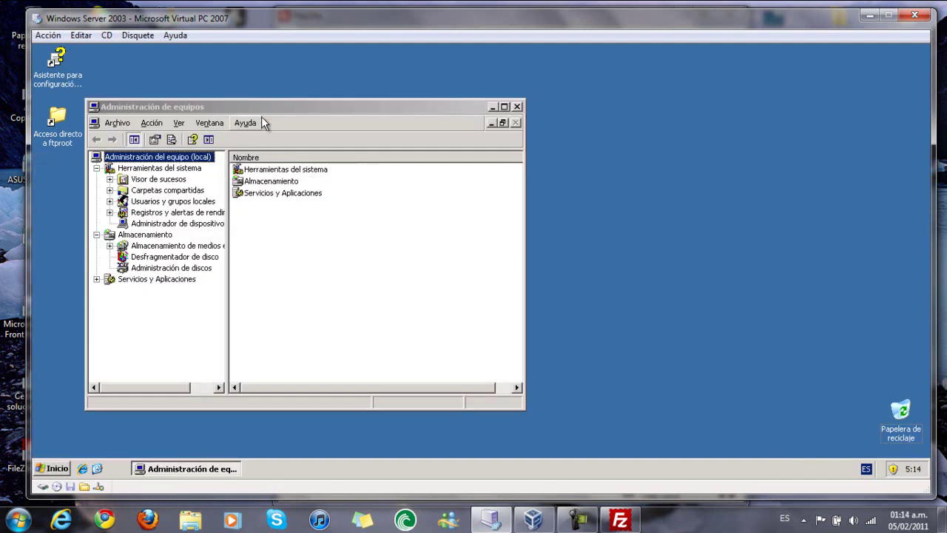
pyautogui.moveTo(404, 106); pyautogui.dragTo(561, 86)
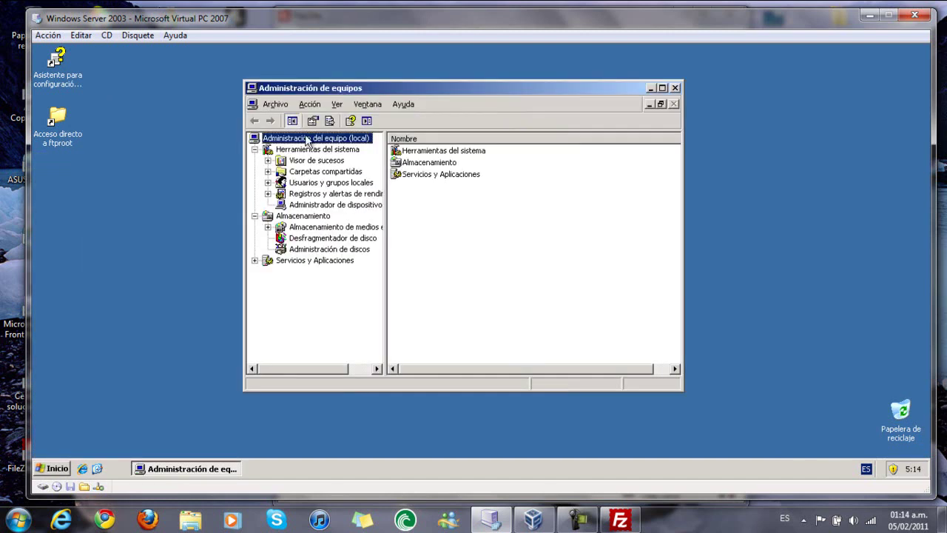
pyautogui.click(328, 183)
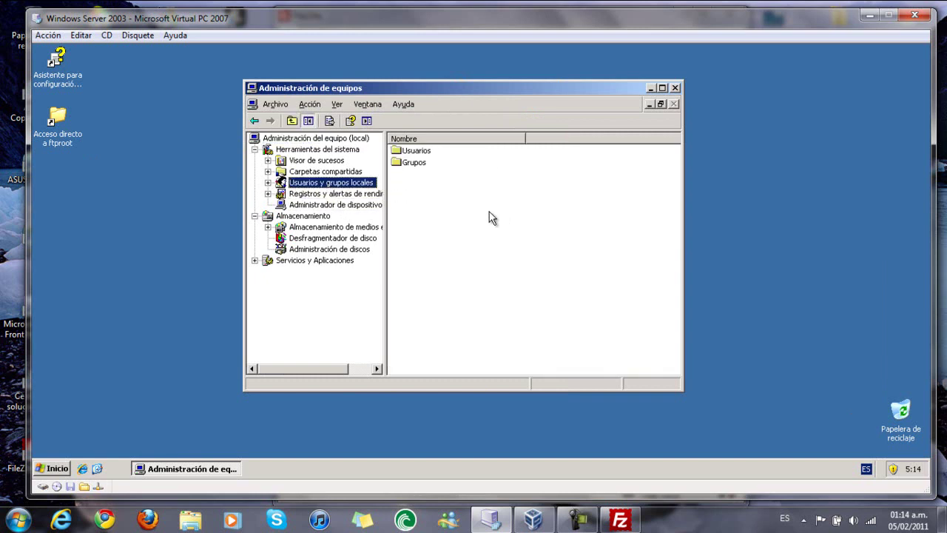
pyautogui.doubleClick(406, 155)
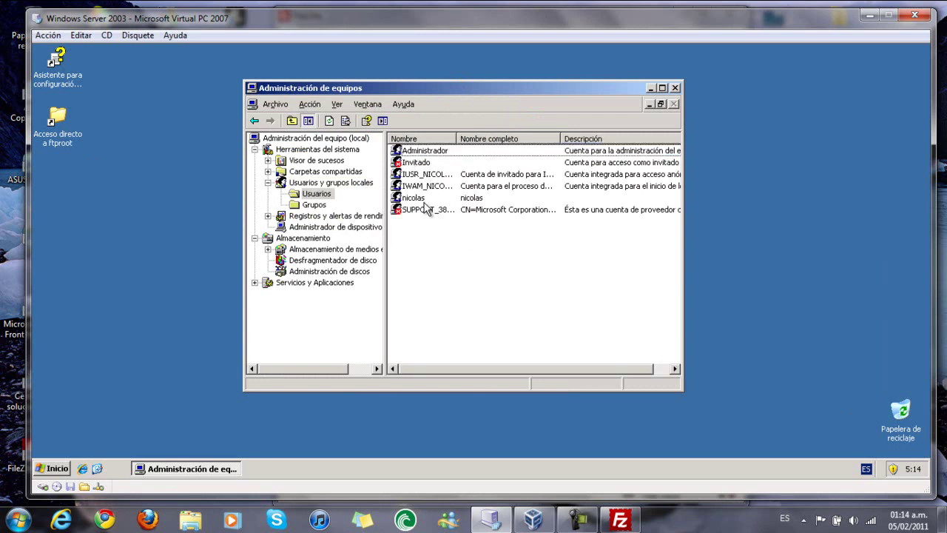
# Check the Administrador account in the user list, closing its properties without changes.
pyautogui.doubleClick(415, 150)
pyautogui.click(551, 382)
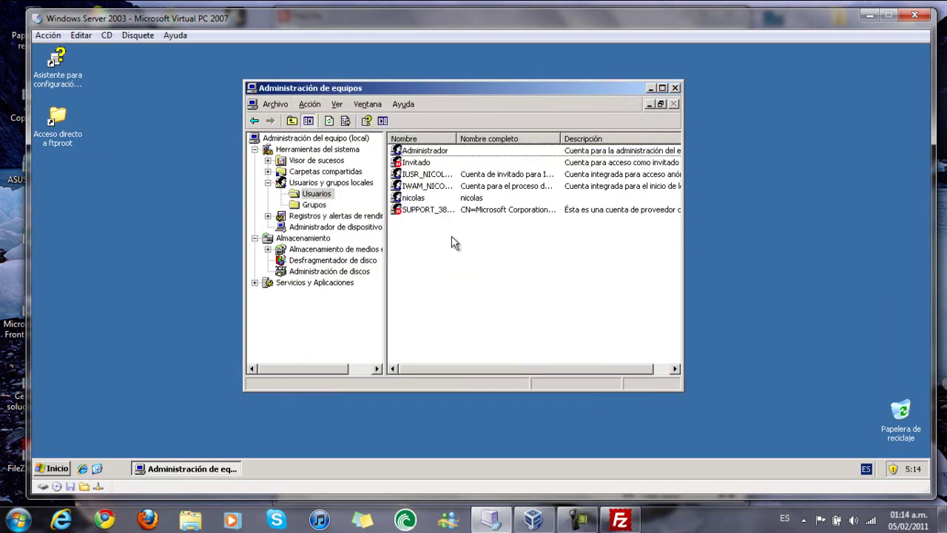
pyautogui.click(425, 200)
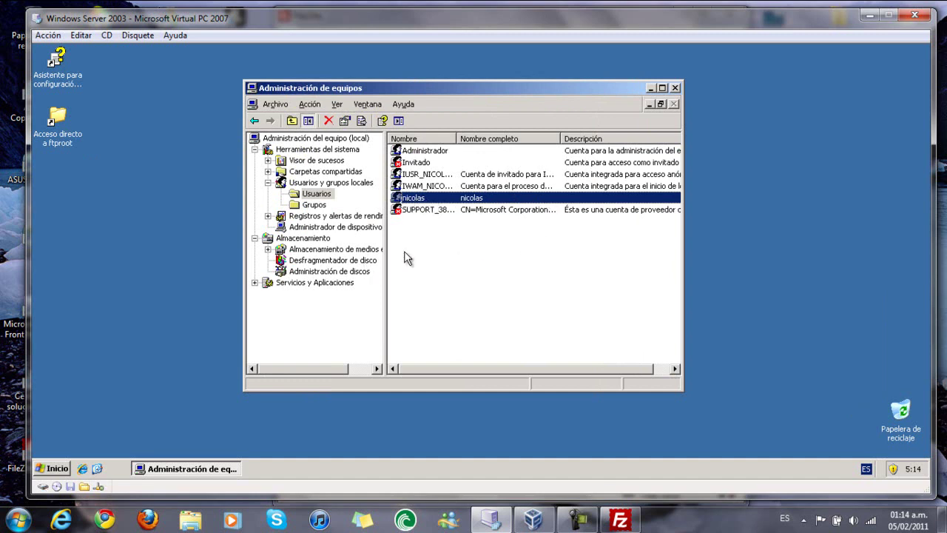
pyautogui.click(446, 250)
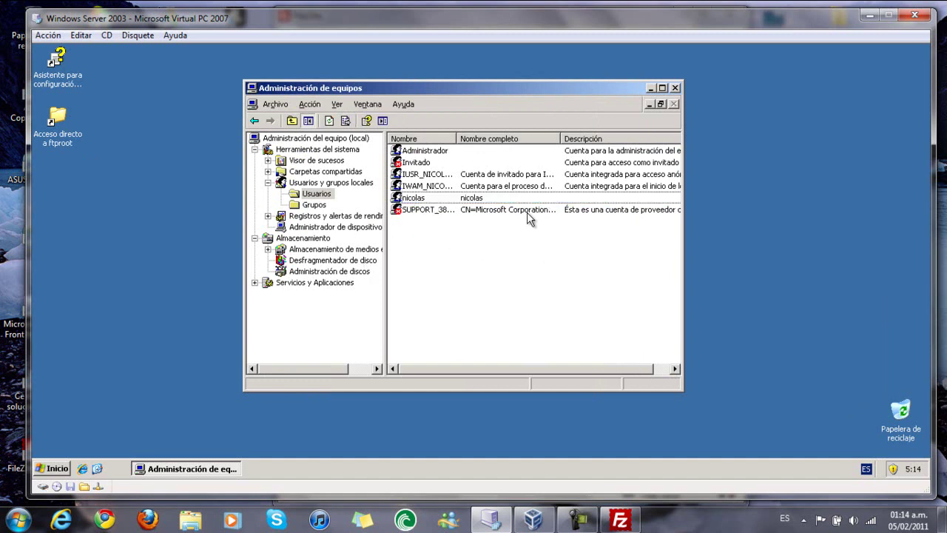
# Start a new local user, entering the account's username and its password with confirmation.
pyautogui.rightClick(406, 235)
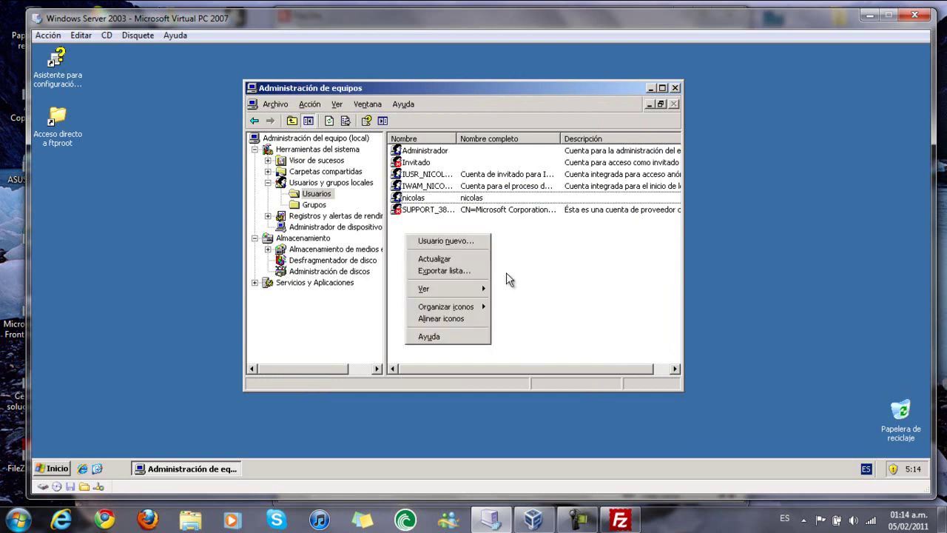
pyautogui.click(466, 241)
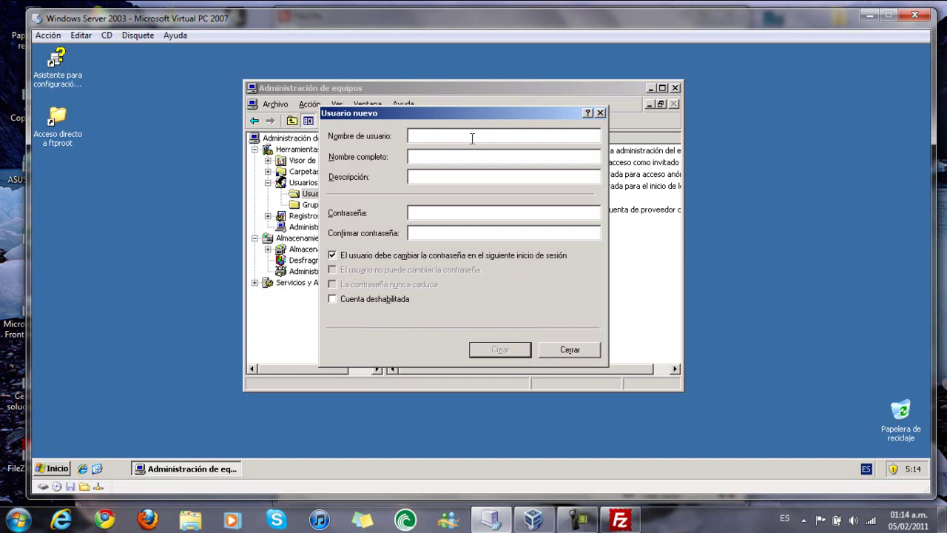
pyautogui.write('kornberg')
pyautogui.press('Tab')
pyautogui.press('Tab')
pyautogui.press('Tab')
pyautogui.write('p•••••••••••••')
pyautogui.press('Tab')
pyautogui.write('•••••••••••••')
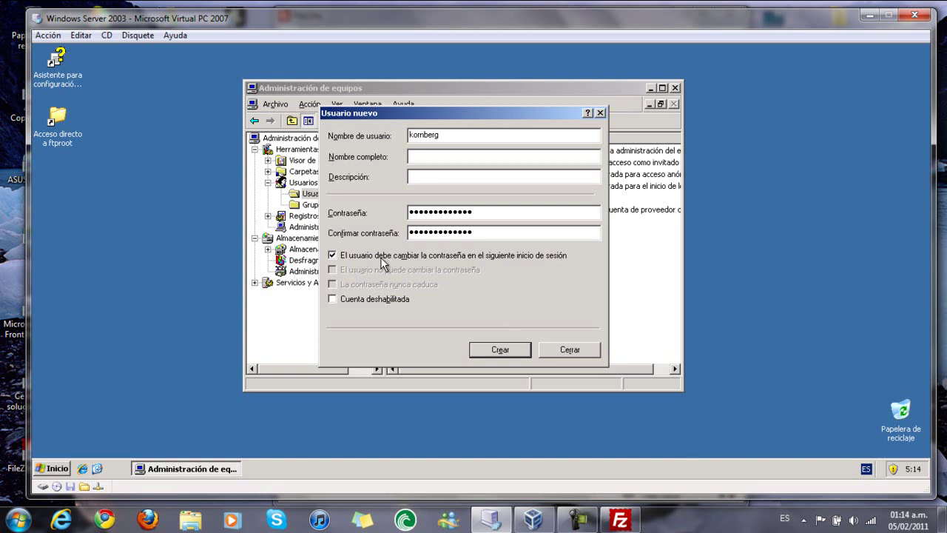
# Disable the forced password change at next logon, enable La contraseña nunca caduca, create the user and close the dialog.
pyautogui.click(332, 256)
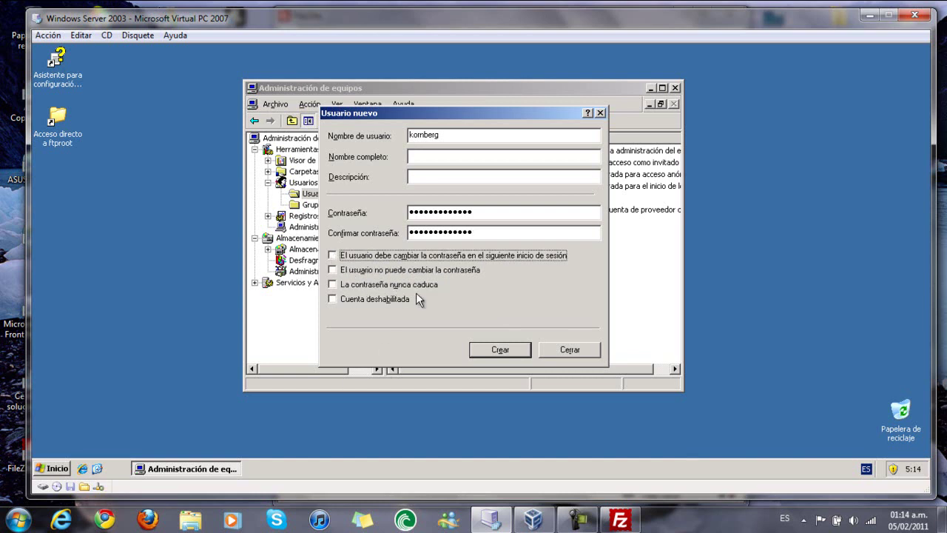
pyautogui.click(334, 286)
pyautogui.click(504, 348)
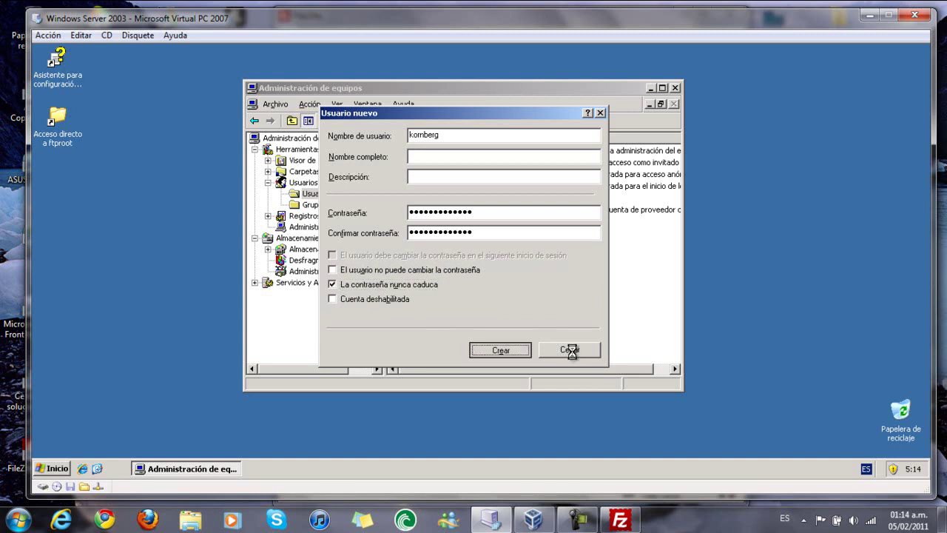
pyautogui.click(568, 350)
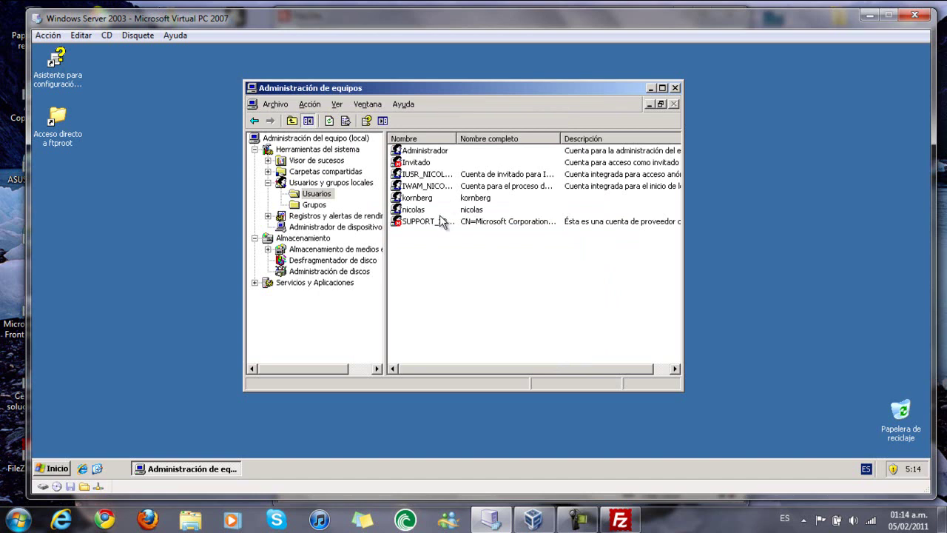
# Delete the newly created user account from the Usuarios list and confirm the deletion.
pyautogui.click(417, 198)
pyautogui.rightClick(412, 199)
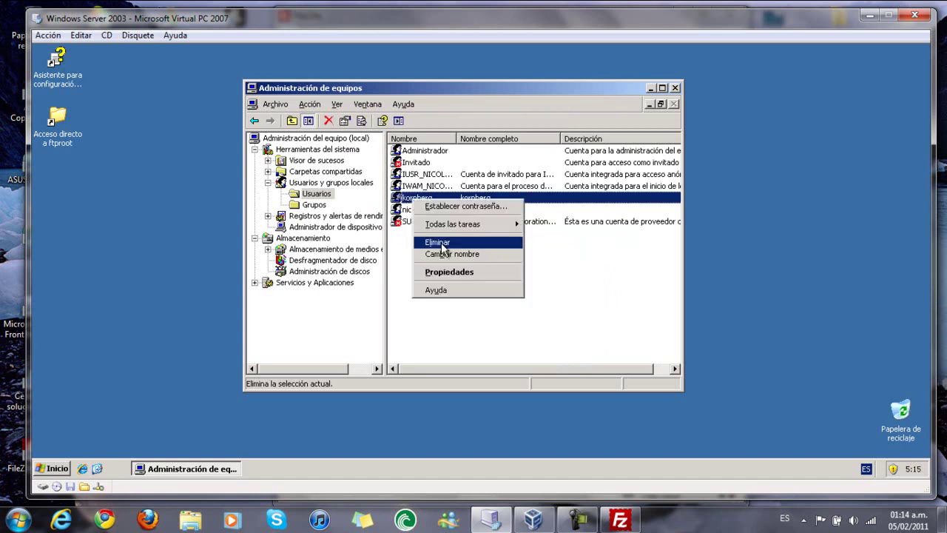
pyautogui.click(442, 244)
pyautogui.click(437, 269)
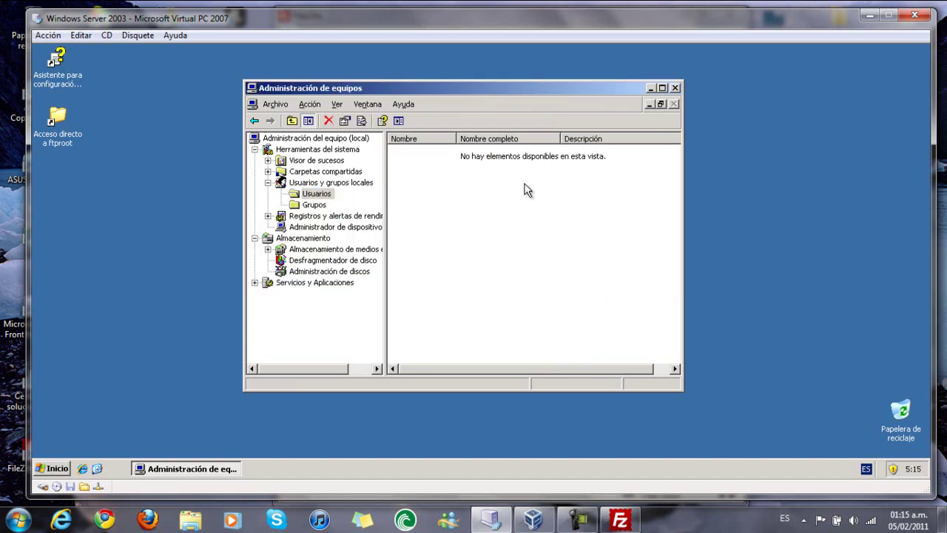
# Close the Administración de equipos window.
pyautogui.click(662, 87)
pyautogui.doubleClick(674, 53)
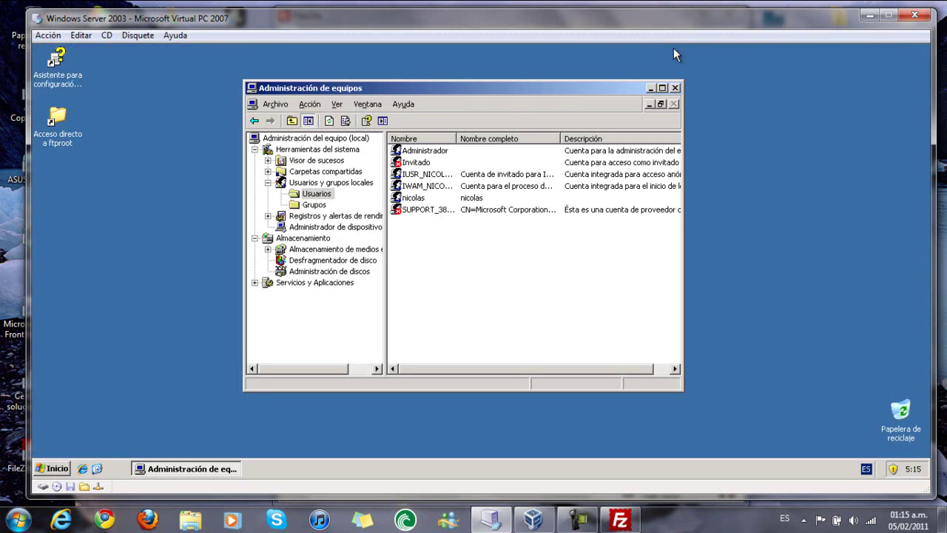
pyautogui.click(674, 87)
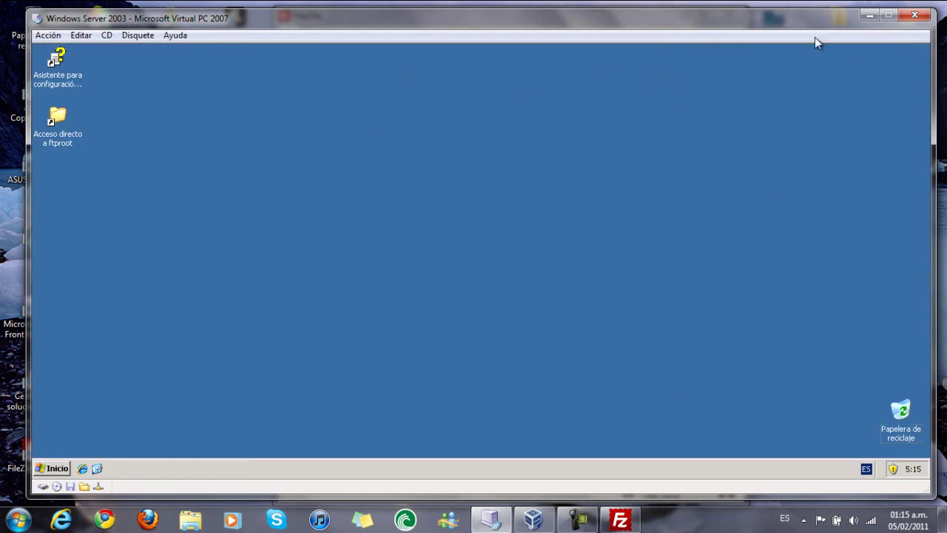
pyautogui.moveTo(783, 27); pyautogui.dragTo(810, 26)
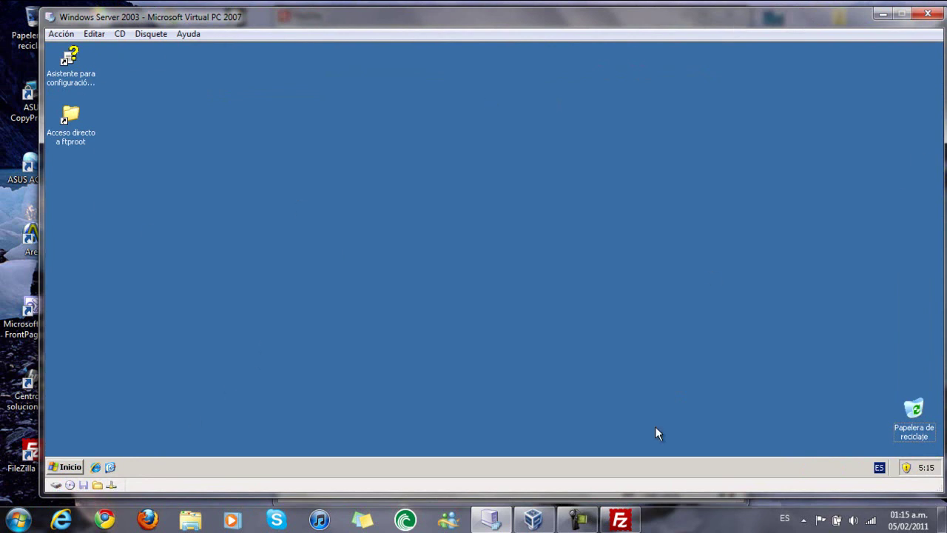
pyautogui.click(572, 521)
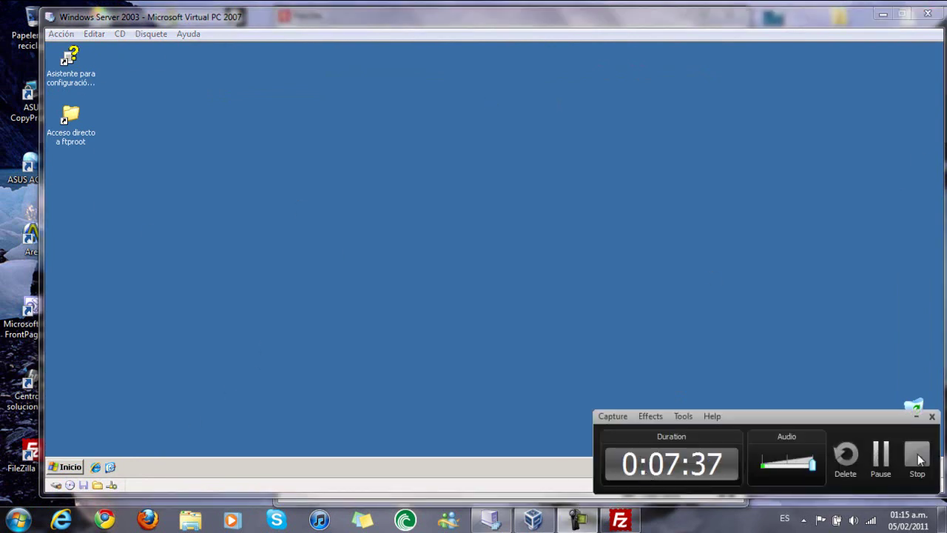